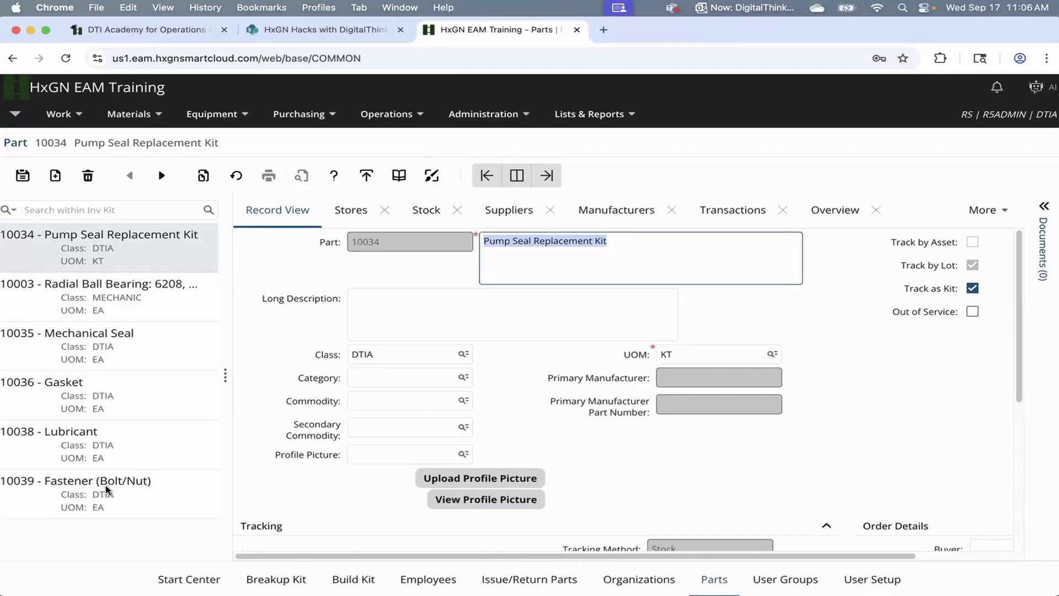
Open the kit template of part 10034, Pump Seal Replacement Kit, and expand its component list to full height
key(super+Tab)
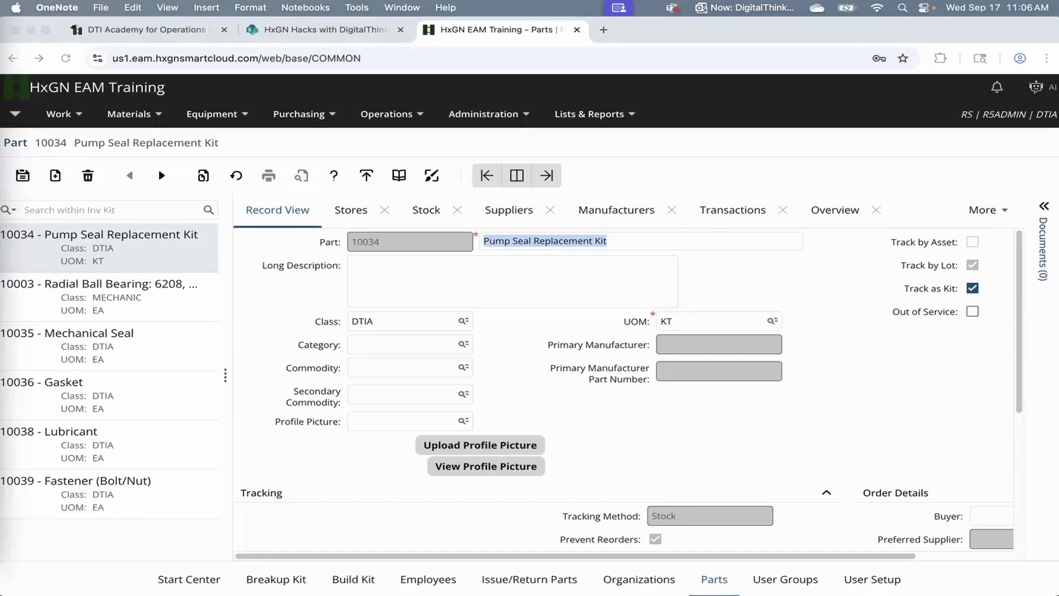
click(409, 244)
click(399, 243)
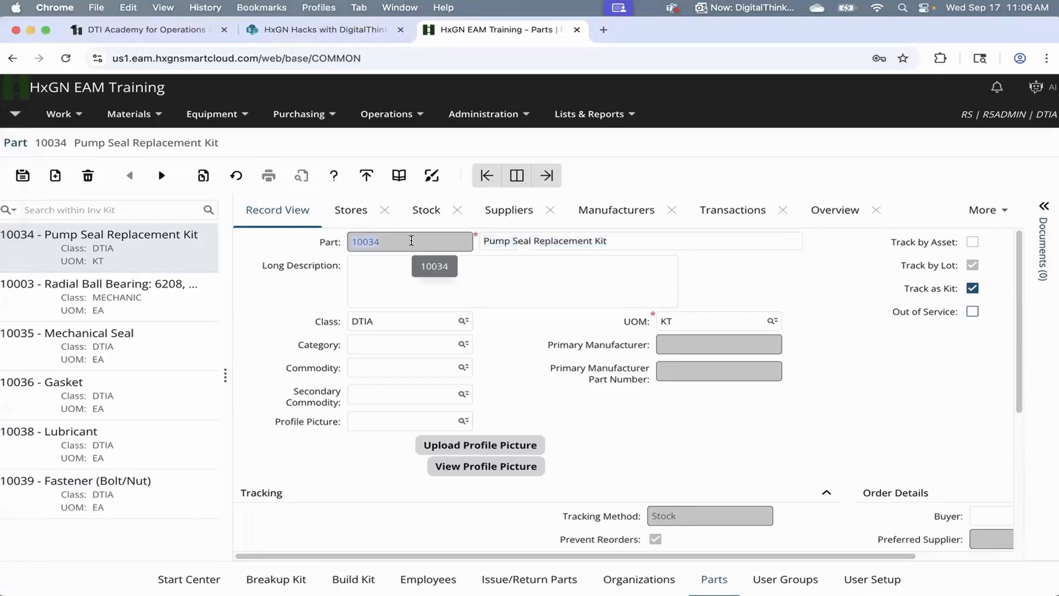
click(1008, 220)
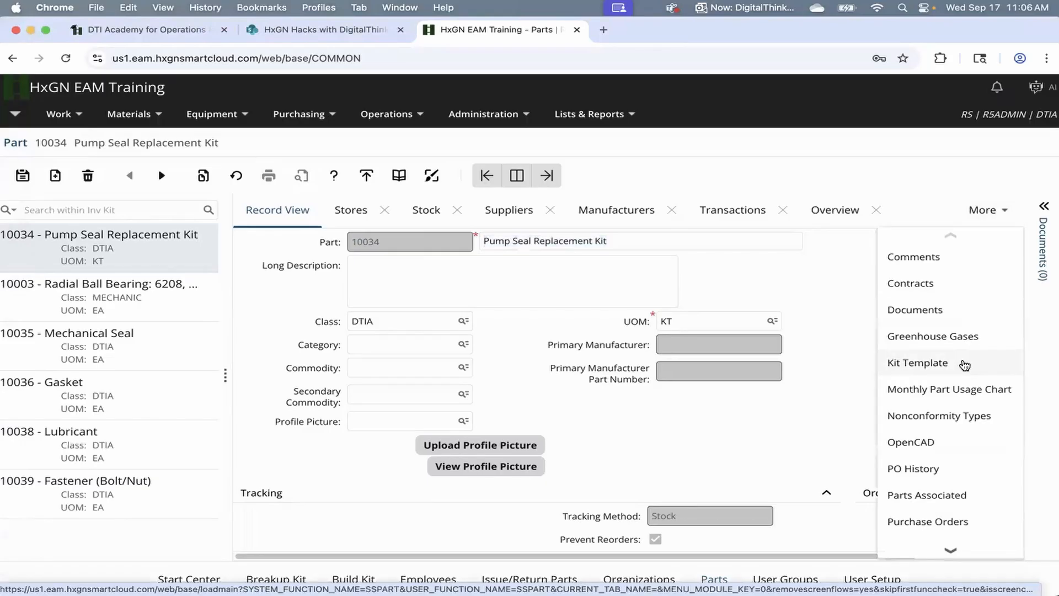
click(964, 365)
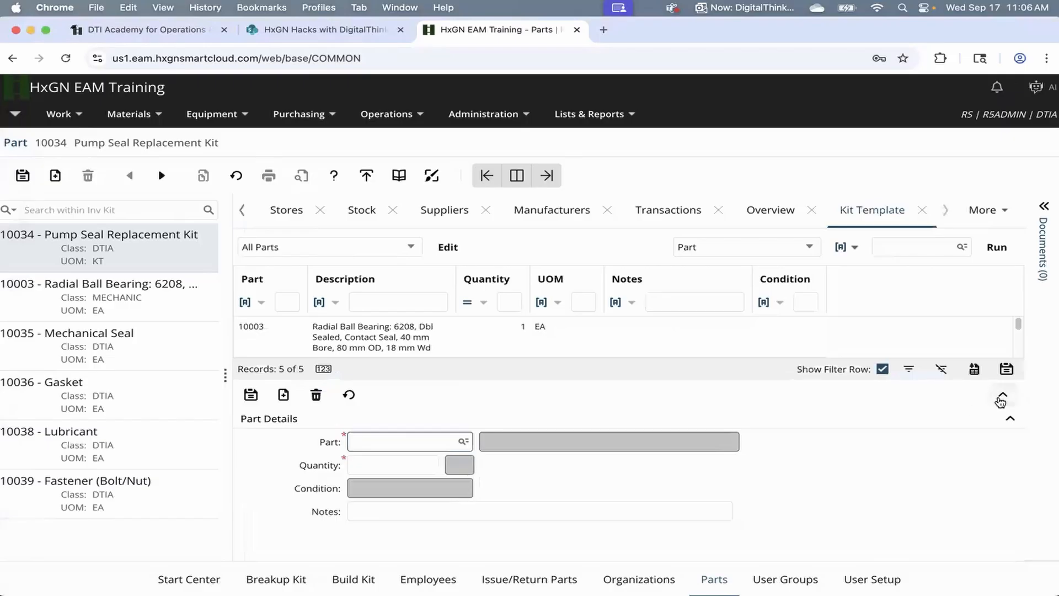
click(1003, 394)
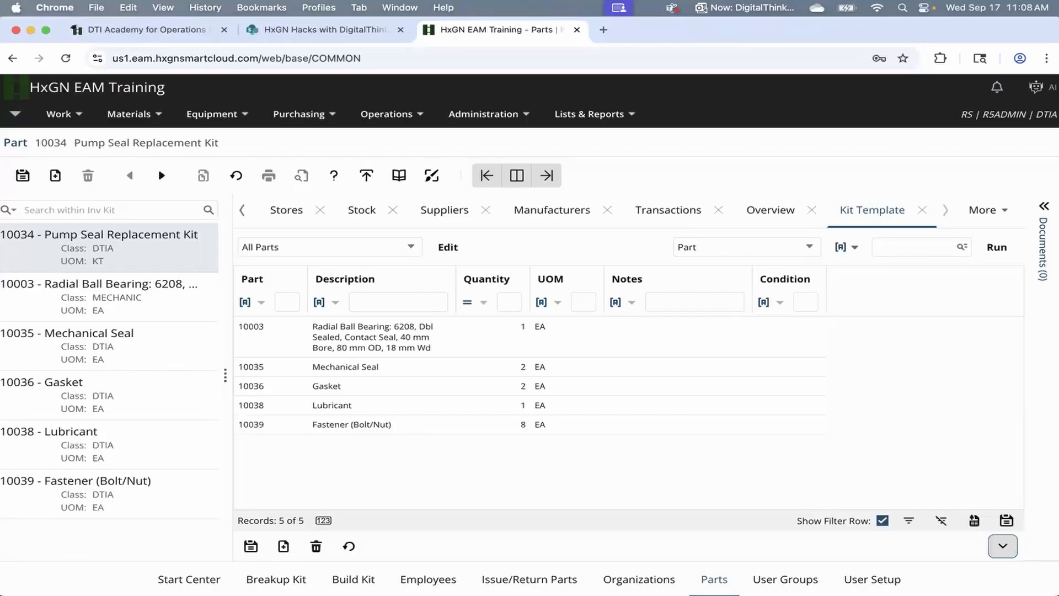
Review the stock of the Pump Seal Replacement Kit in full list view and select the RETKITS bin record
click(353, 218)
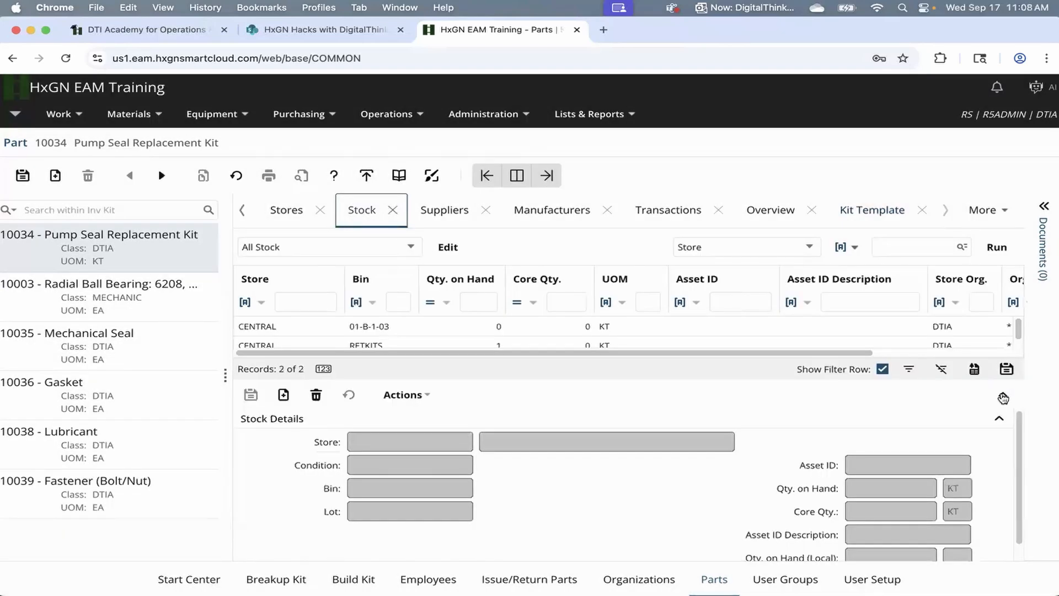
click(1003, 397)
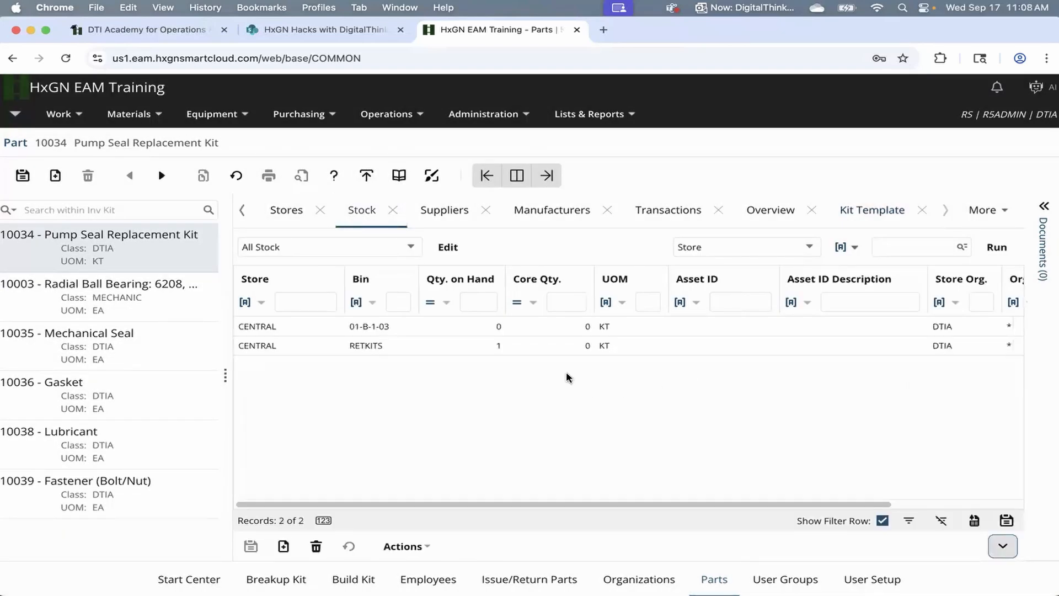
click(537, 346)
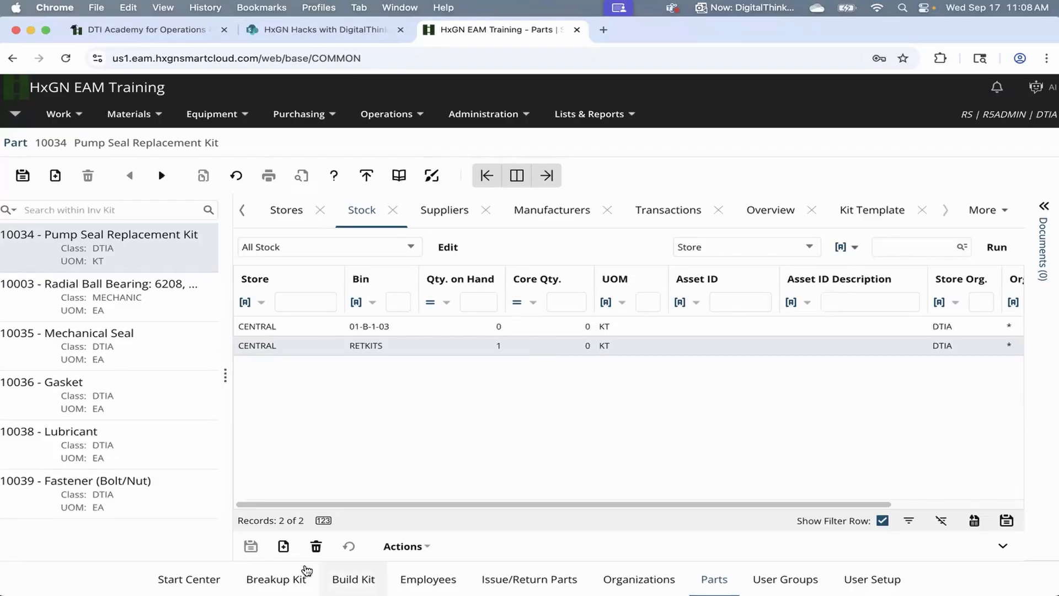
Open the Build Kit screen and choose kit part 10034, Pump Seal Replacement Kit, for the CENTRAL store
click(161, 122)
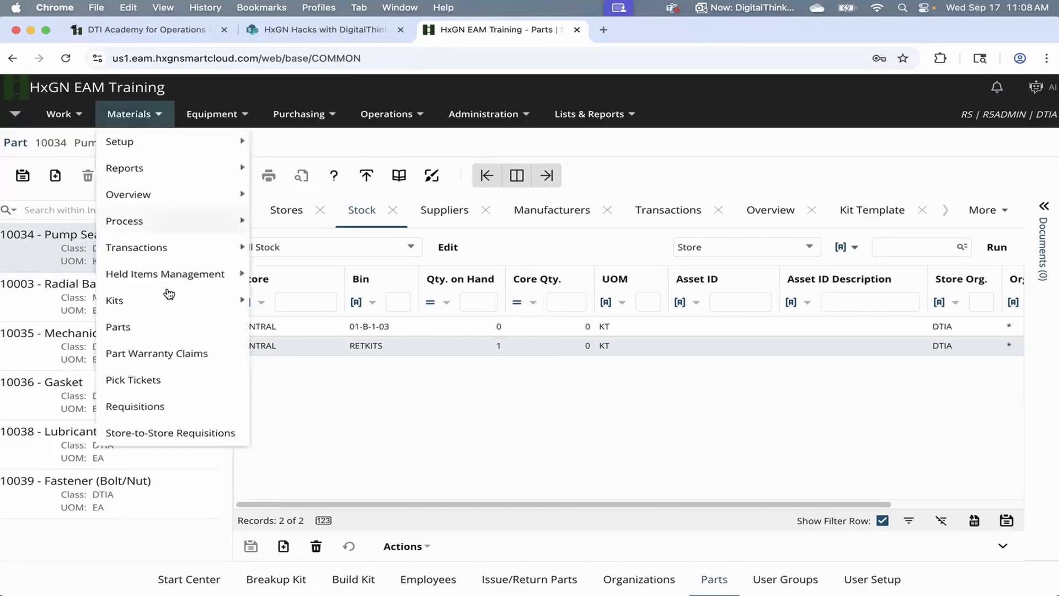
mouse_move(165, 304)
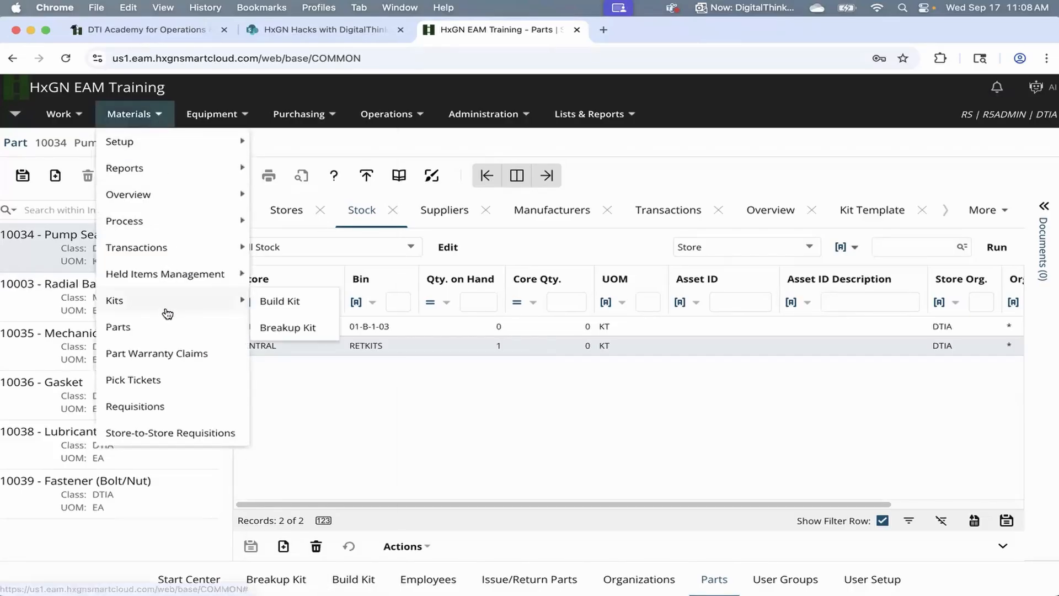
click(315, 302)
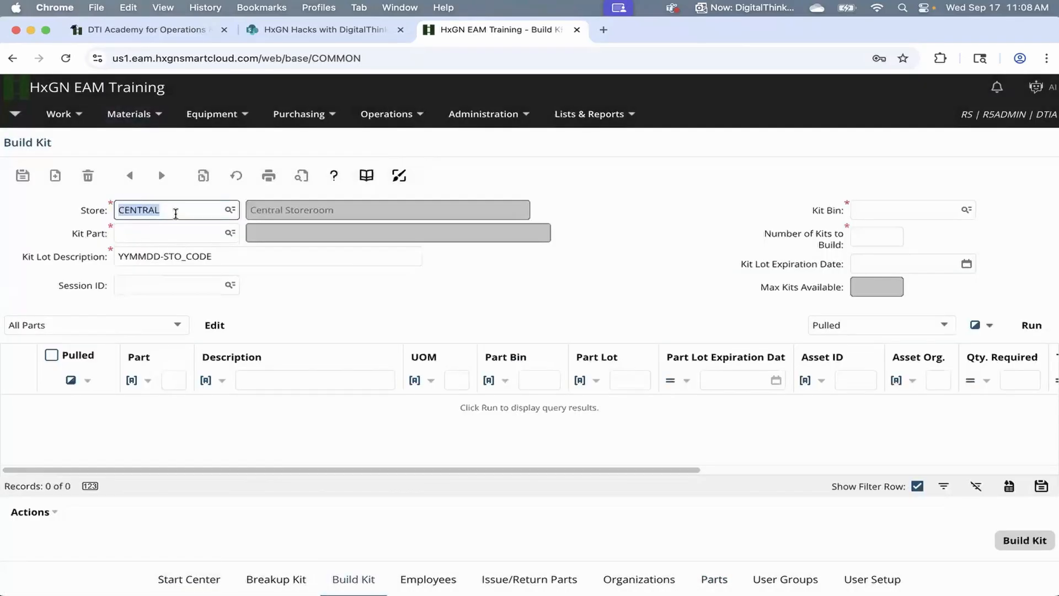
click(176, 213)
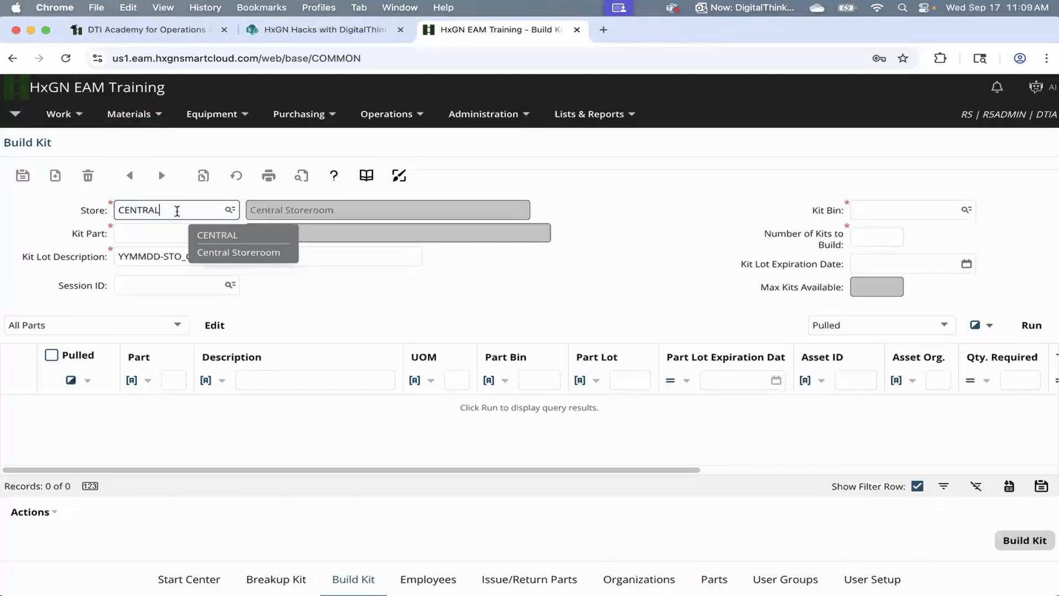
click(168, 232)
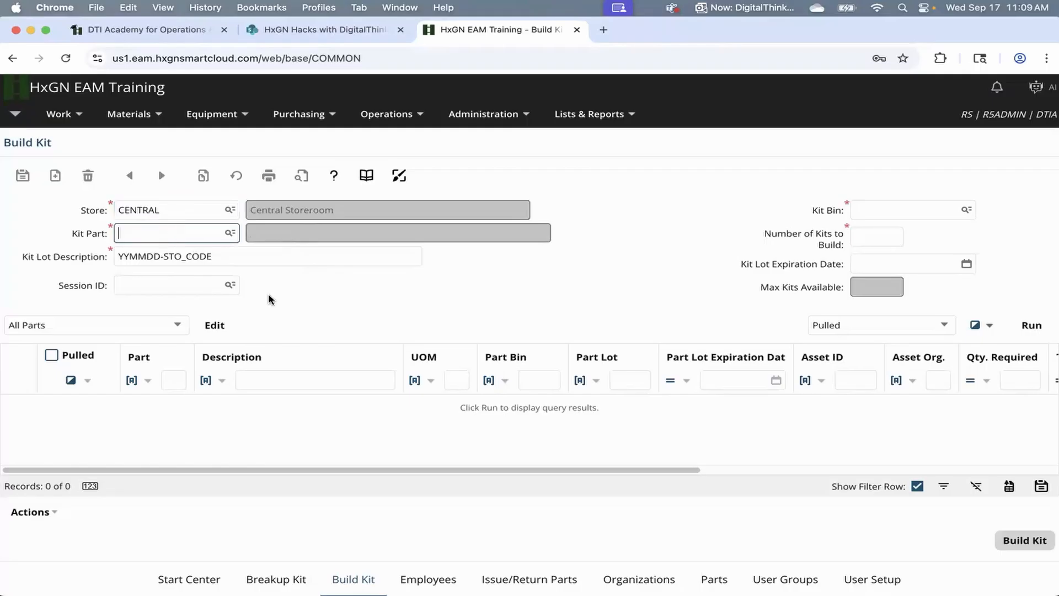
click(230, 235)
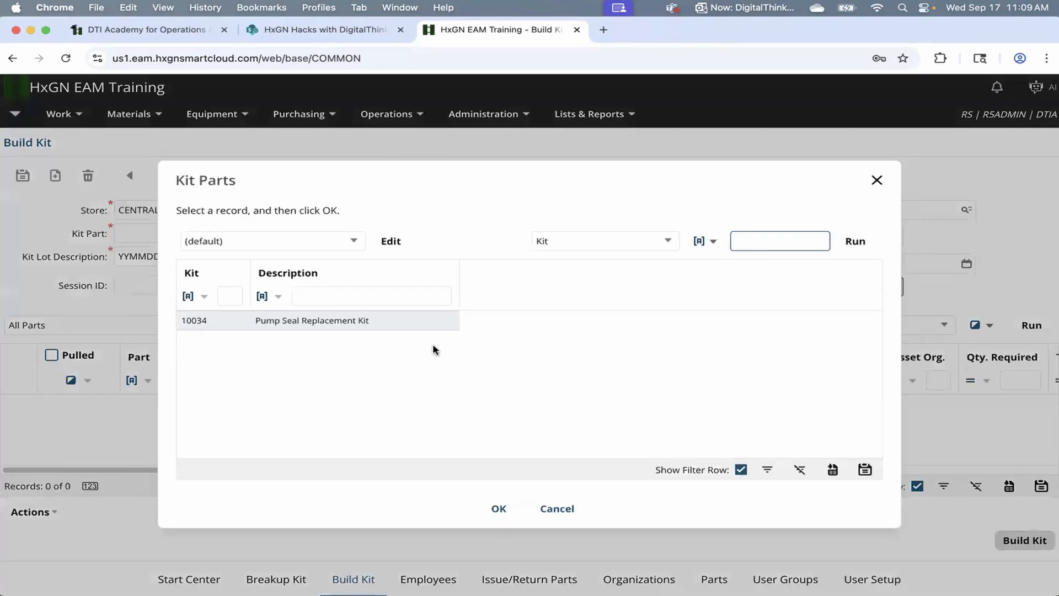
click(392, 324)
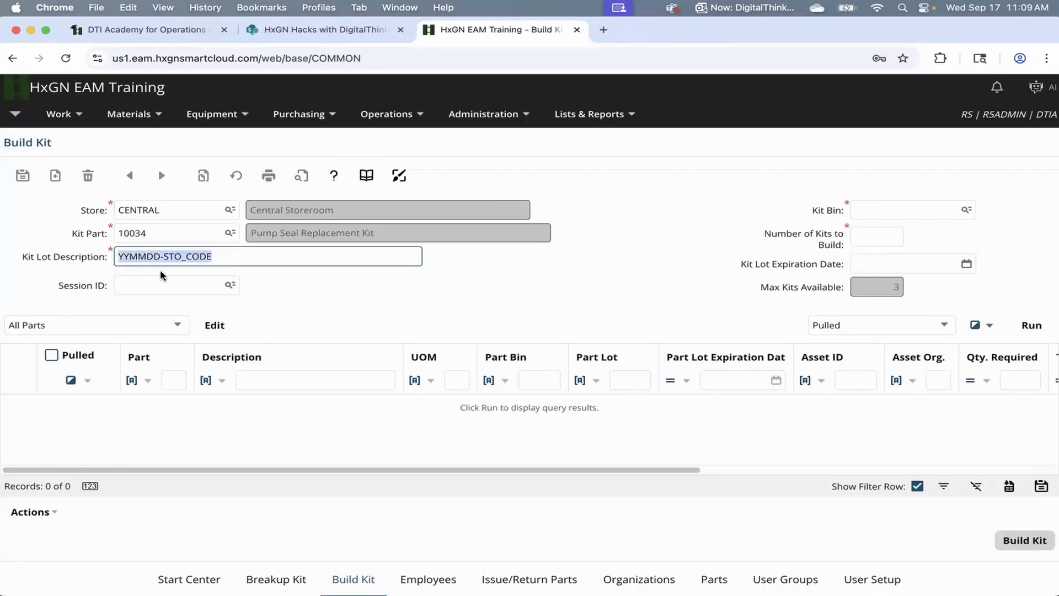
Replace the kit lot description's placeholders so that it reads 250917-CENTRAL
drag(160, 256, 78, 257)
key(BackSpace)
text(250)
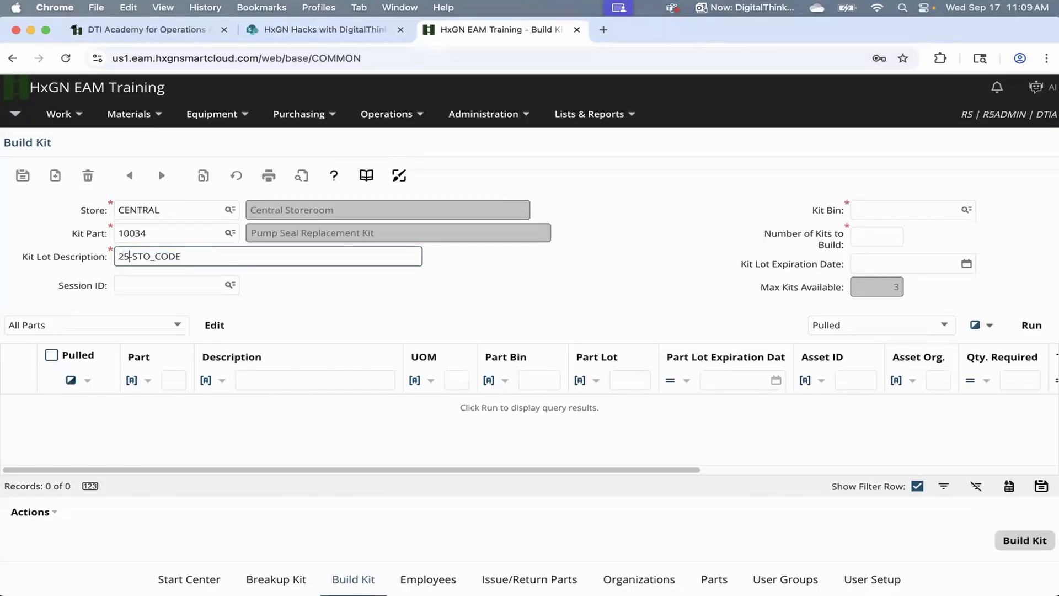
text(917)
double_click(161, 257)
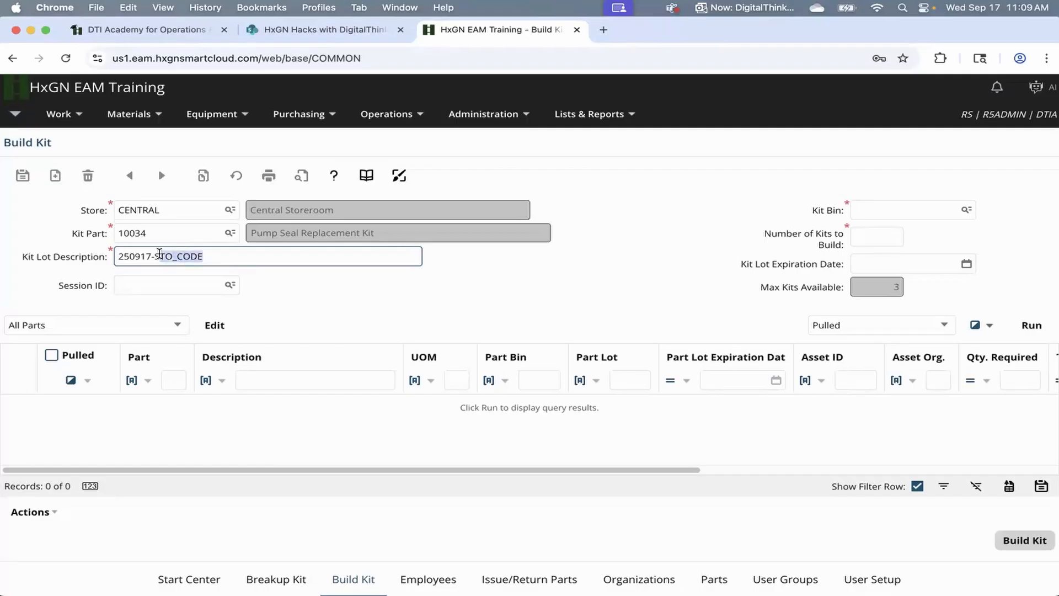
text(CENTRAL)
Set the kit lot expiration date to 09/17/2026
click(923, 263)
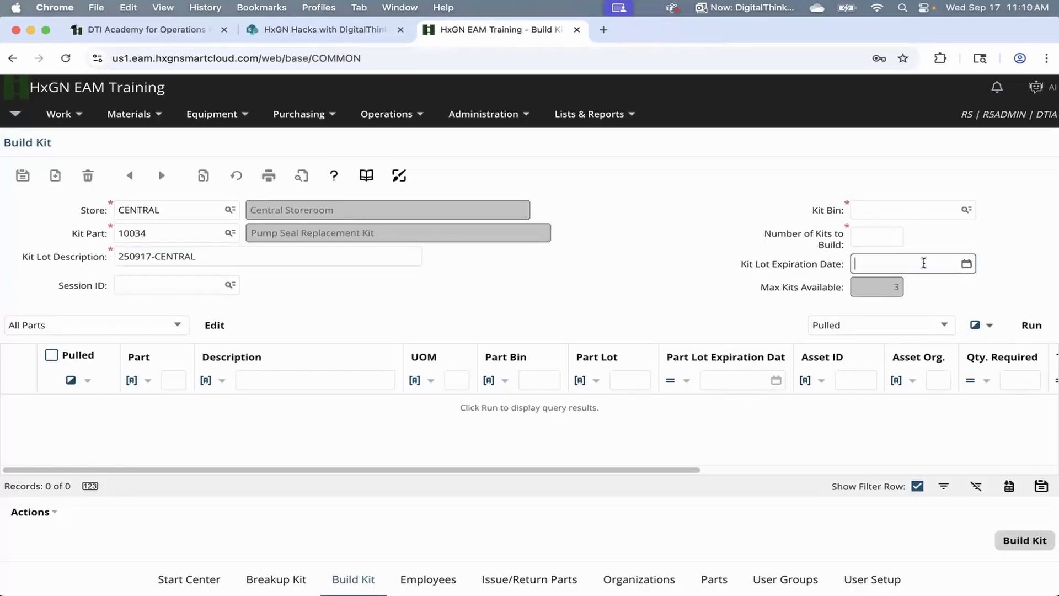
text(09/17/2025)
key(BackSpace)
text(6)
Choose 01-A-3-03 as the kit bin from the list of available bins
click(966, 210)
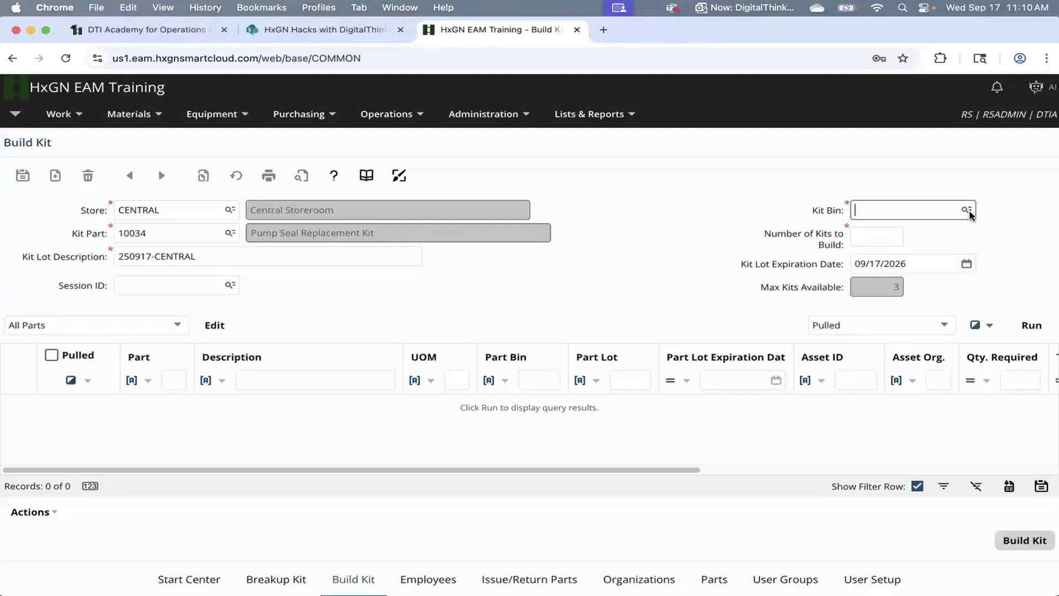
scroll(449, 378, down, 5)
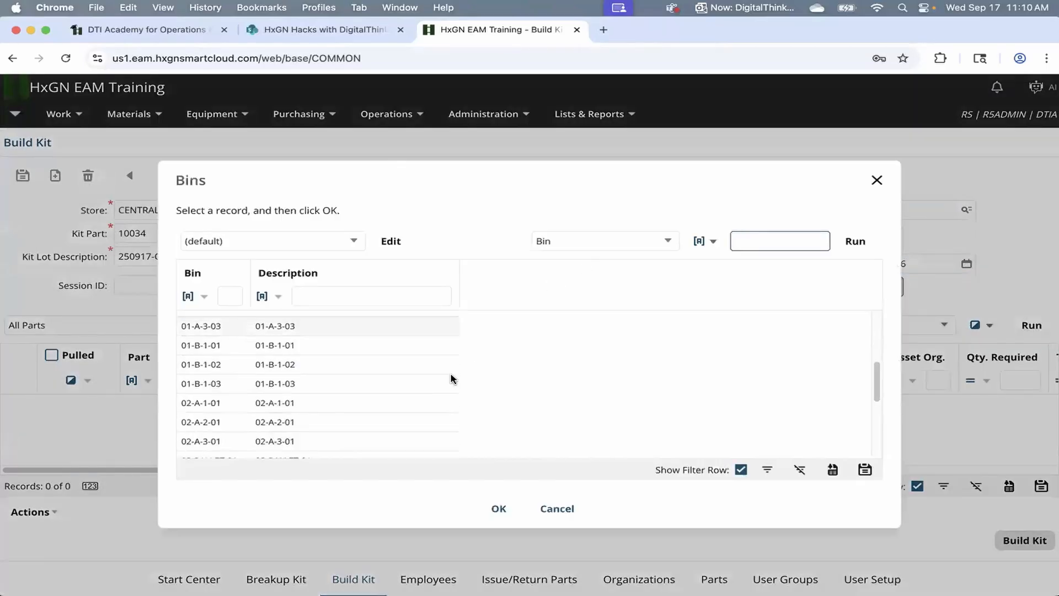
scroll(449, 379, up, 2)
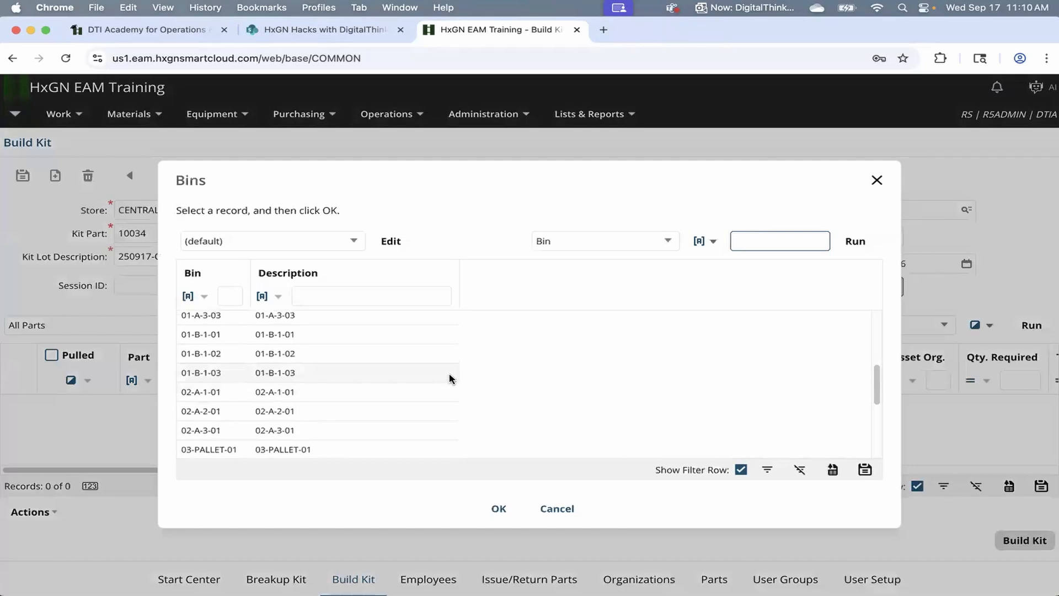
double_click(418, 322)
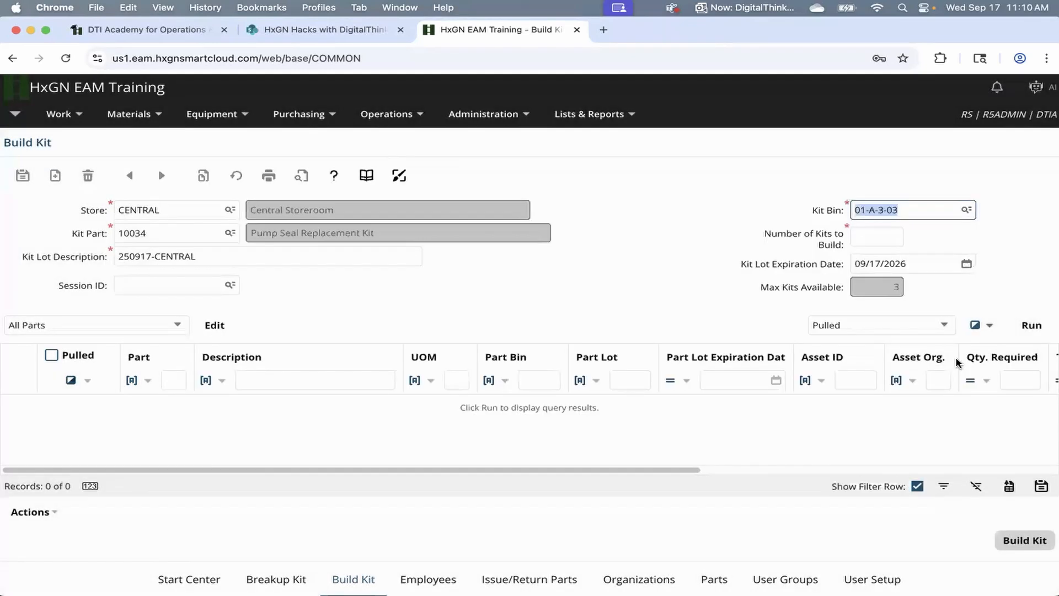
Check the maximum kits available and set the number of kits to build to 1
click(861, 232)
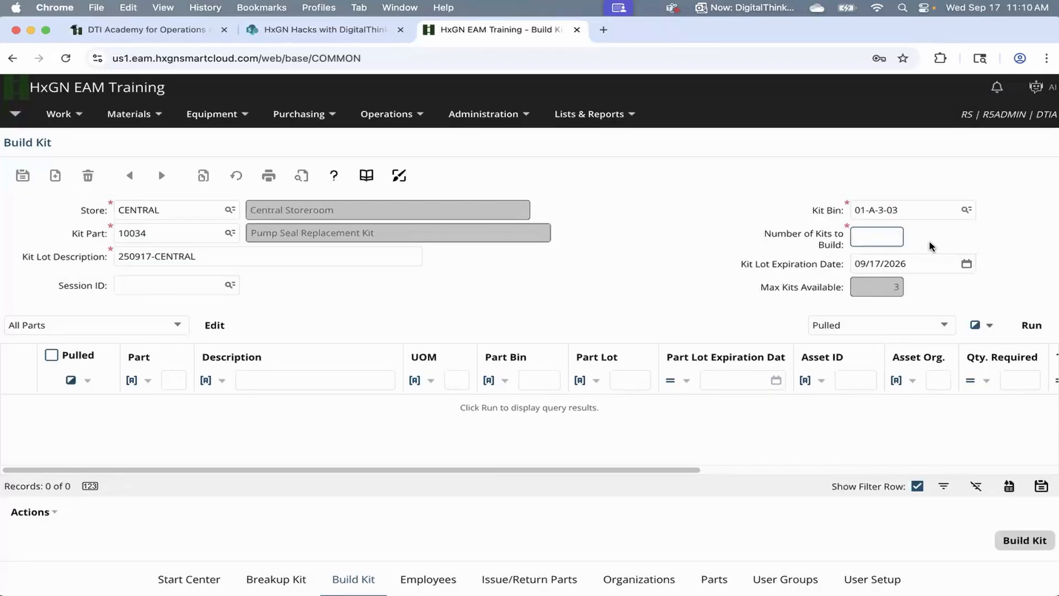
click(877, 286)
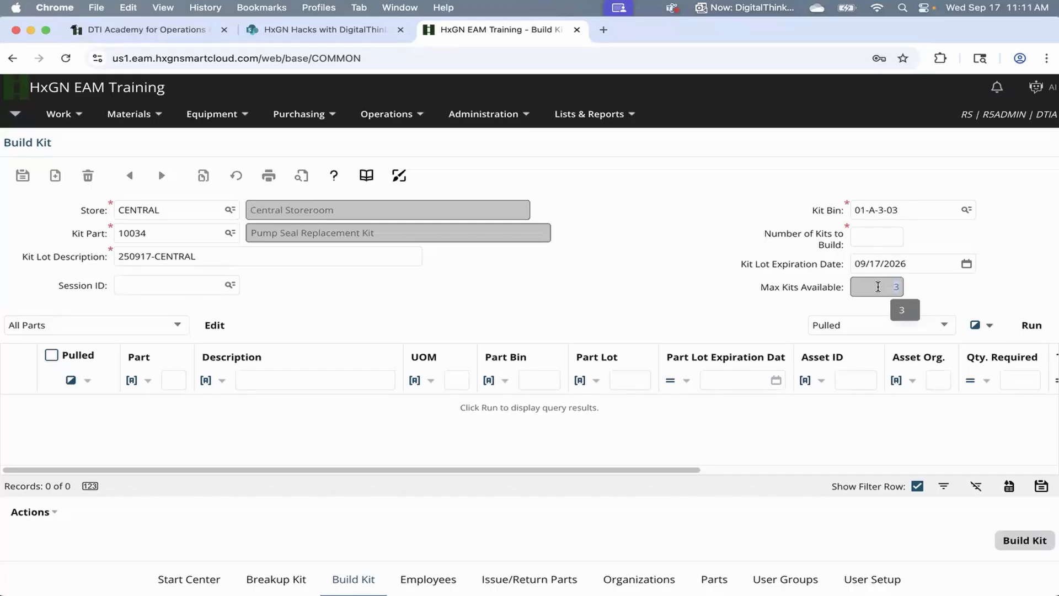
click(863, 242)
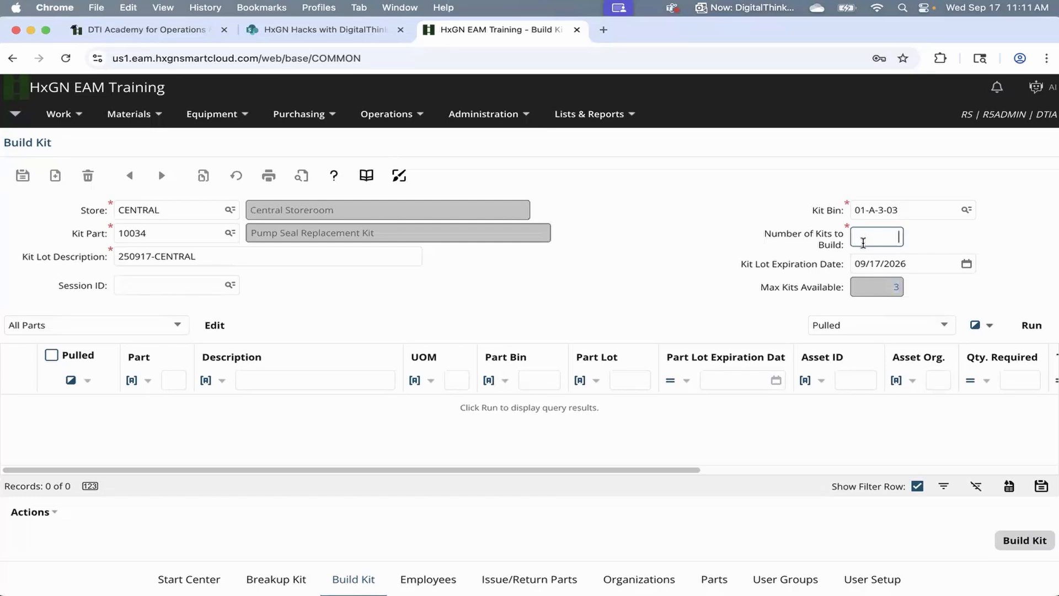
text(1)
Retrieve the component parts for the kit build and look at the option for printing the build kit list
click(156, 539)
click(56, 512)
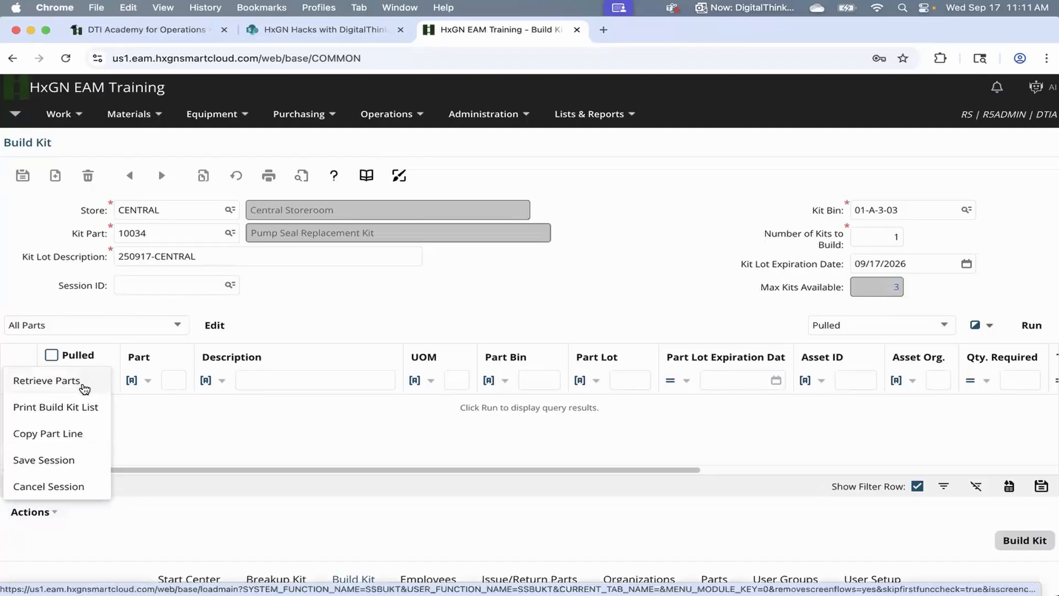
click(85, 389)
click(63, 506)
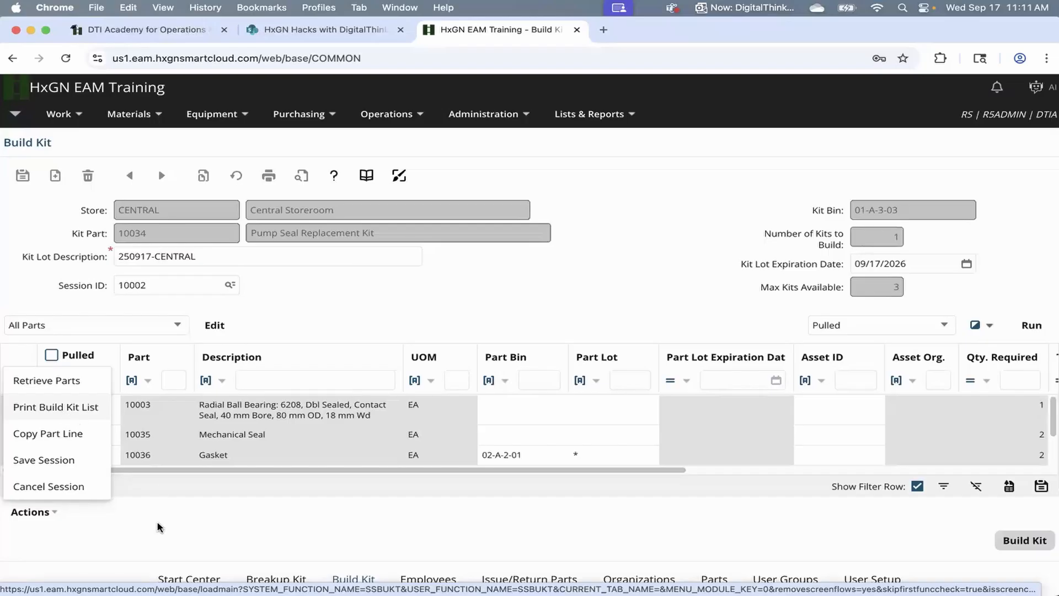
click(68, 417)
Set the Radial Ball Bearing line's part bin to 01-A-1-01 and its part lot to *
click(532, 407)
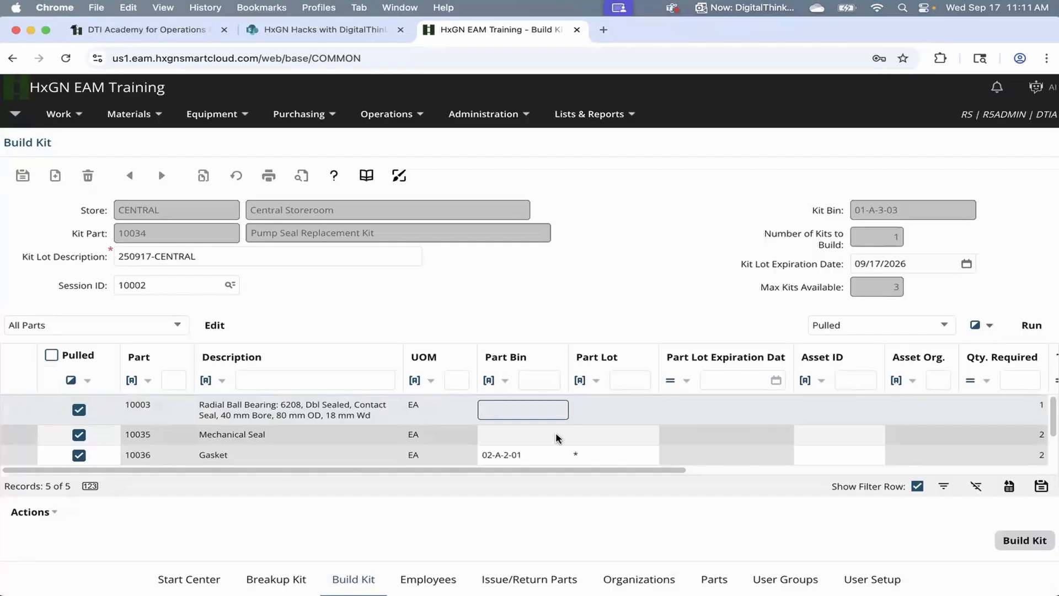
key(F9)
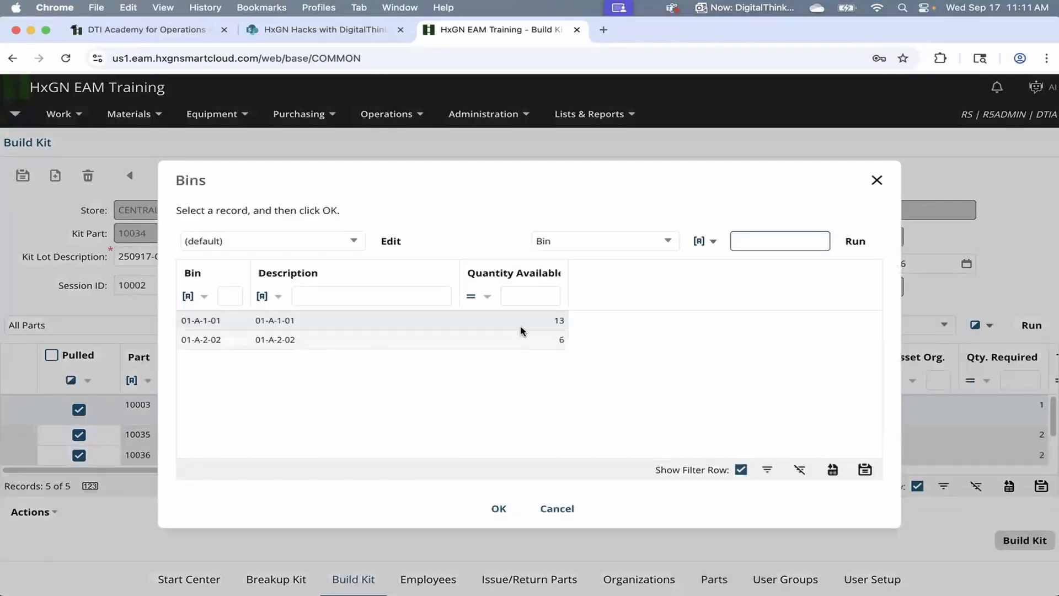
click(521, 325)
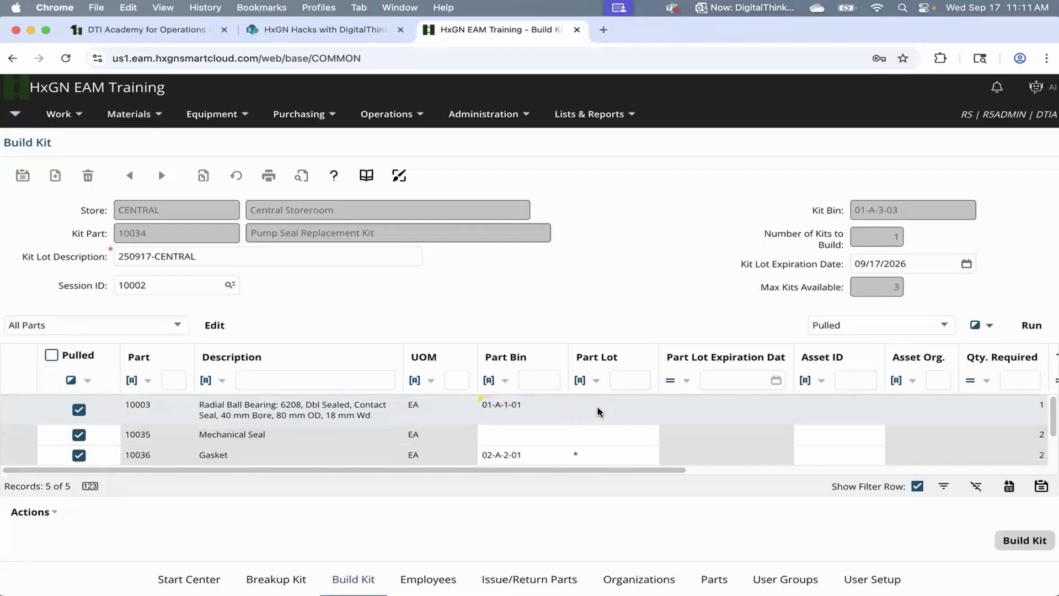
click(640, 409)
text(8)
key(BackSpace)
text(*)
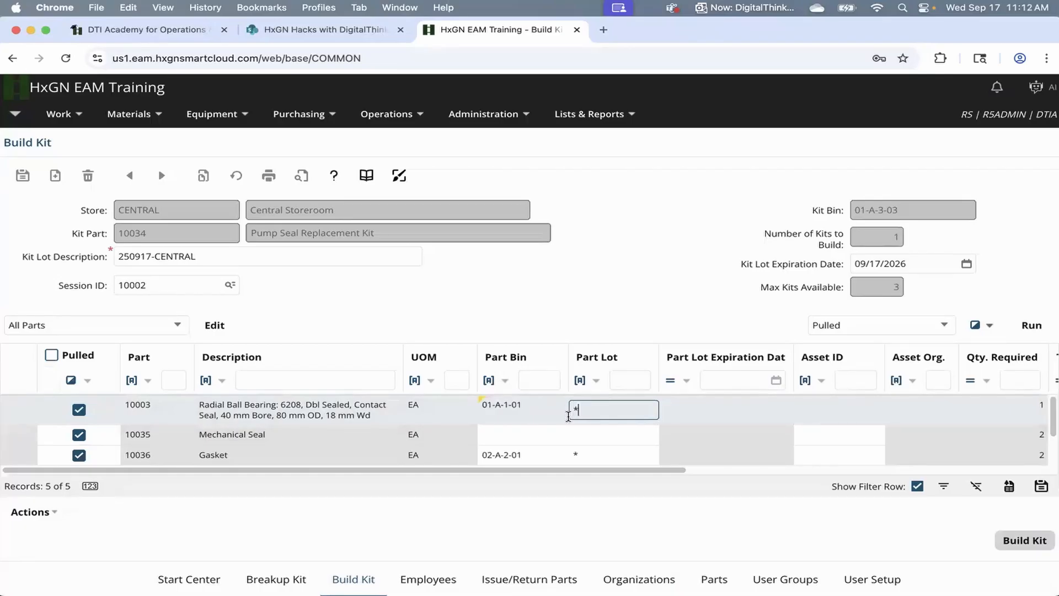
Set the Mechanical Seal line's part bin to 02-A-1-01 and its part lot to *
click(519, 433)
scroll(521, 438, down, 1)
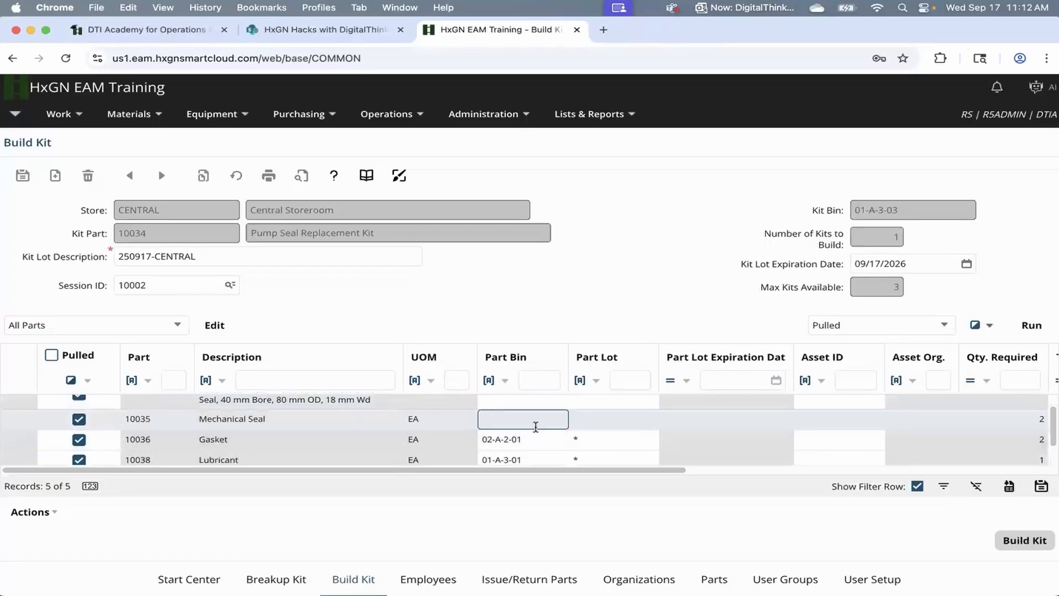
double_click(536, 427)
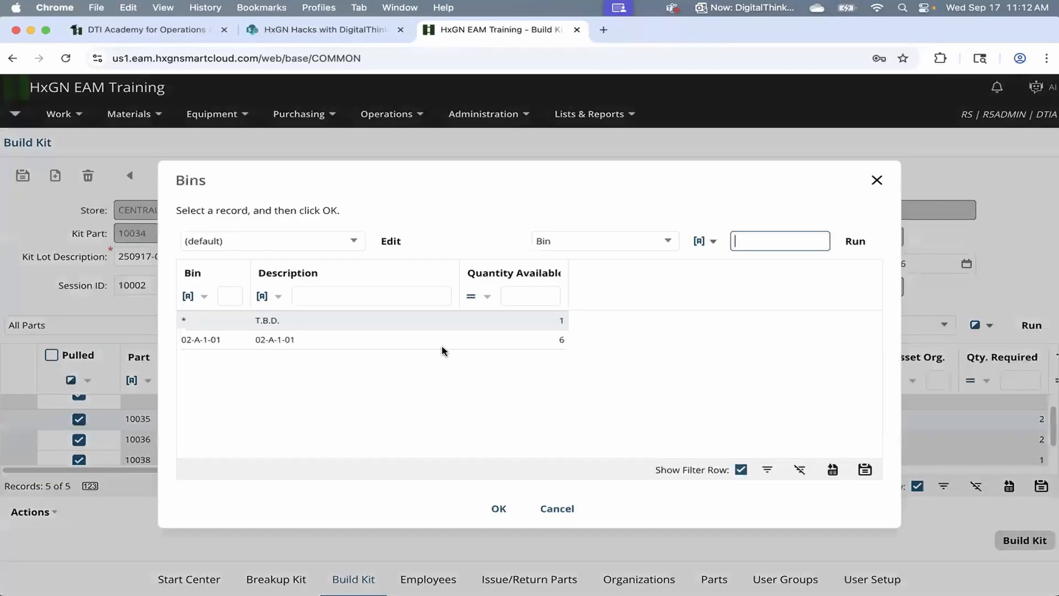
double_click(438, 343)
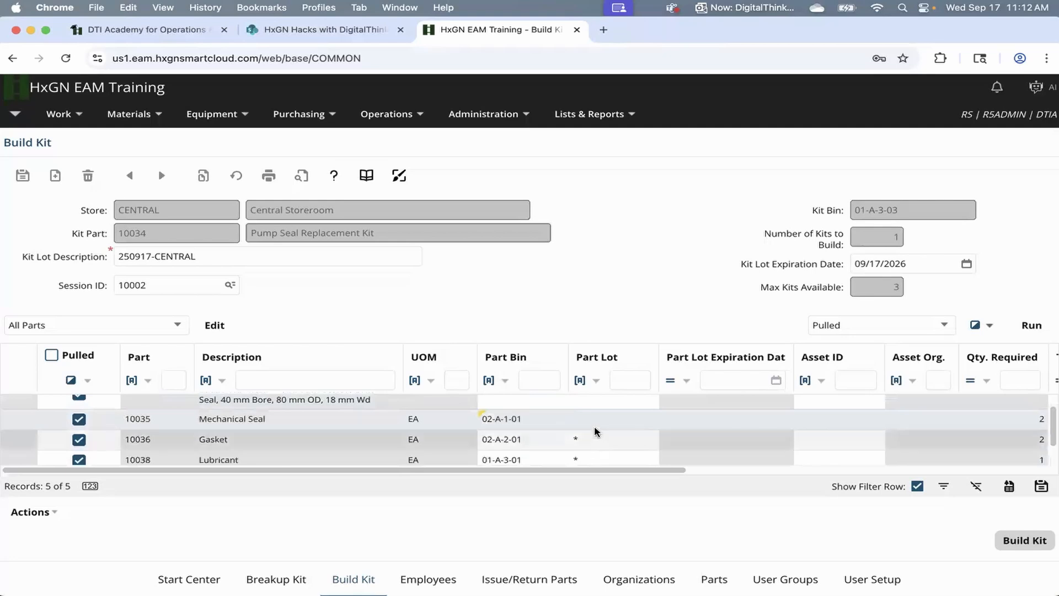
click(607, 418)
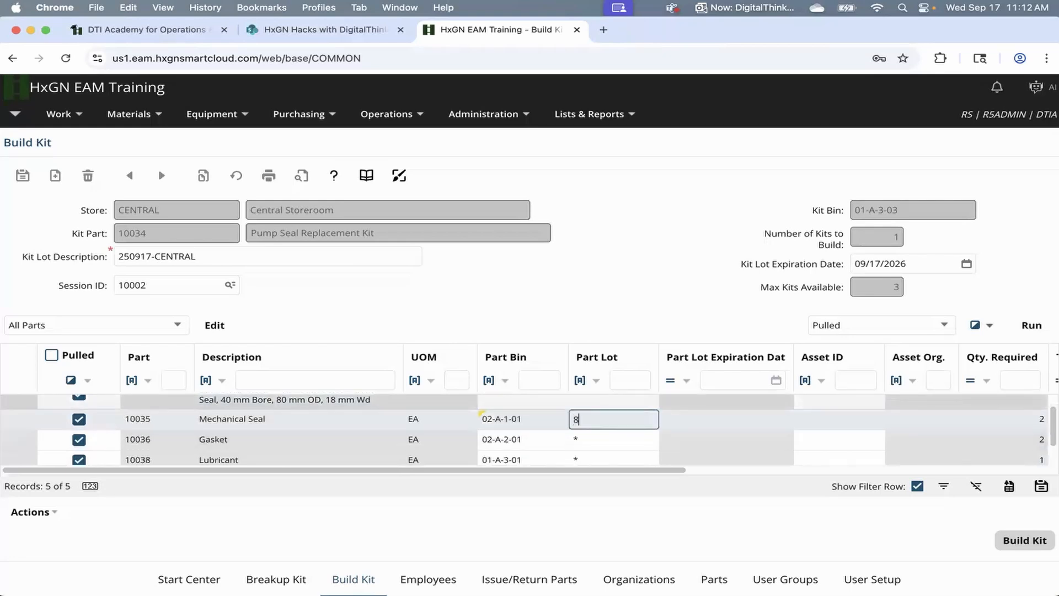
text(*)
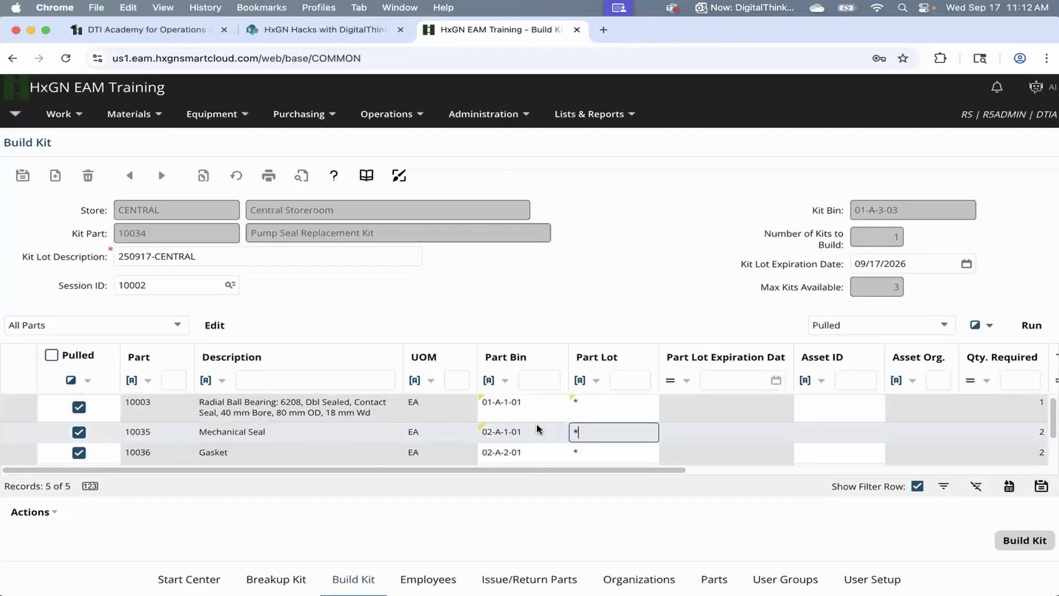
Check the bins, lots, bin quantities and issue quantities across all component lines of the kit
scroll(538, 429, down, 3)
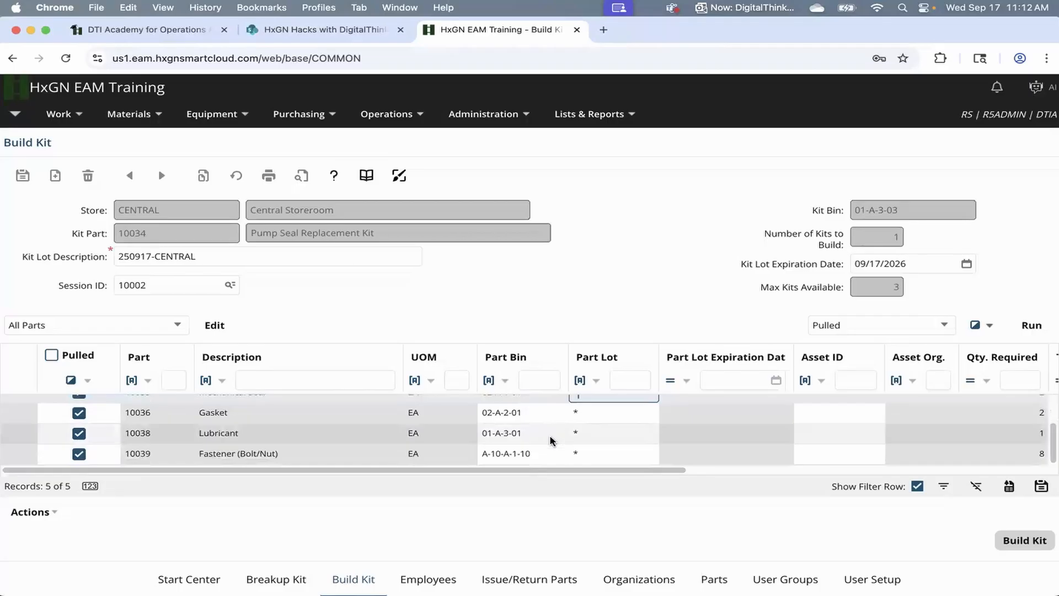
scroll(549, 439, up, 3)
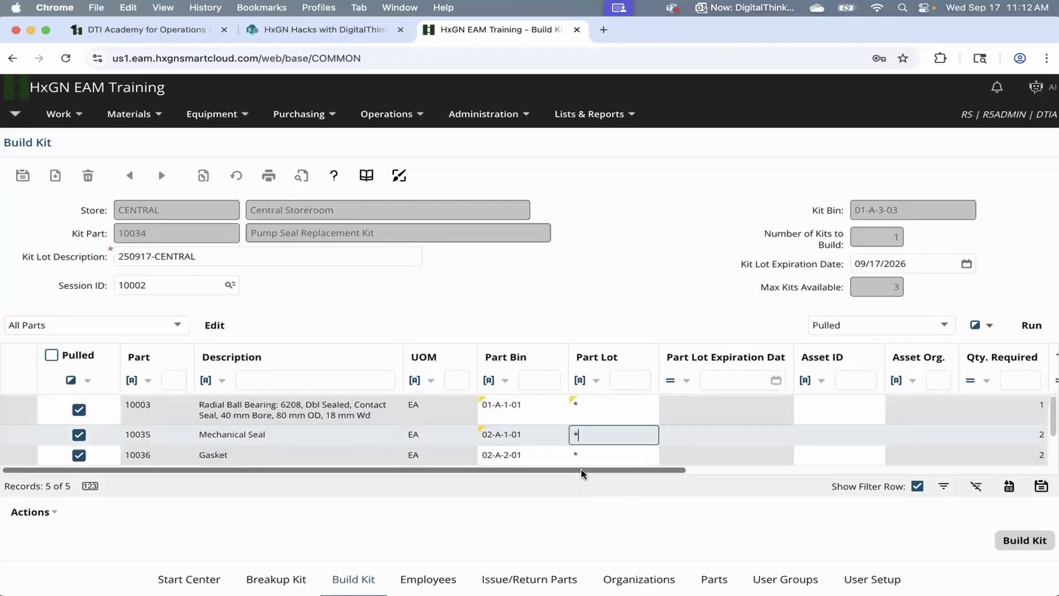
drag(609, 473, 930, 487)
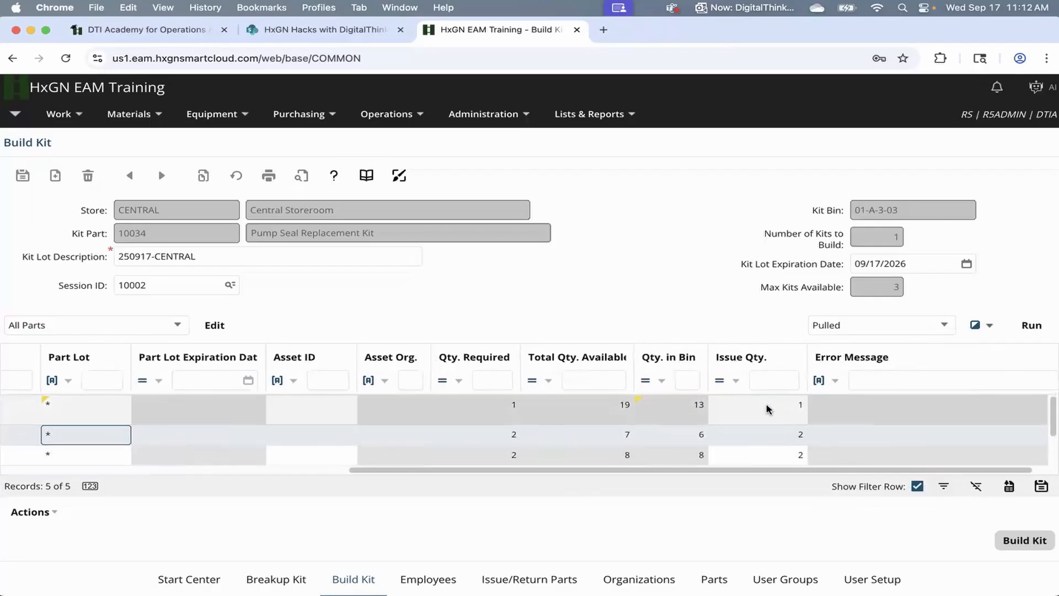
scroll(770, 413, down, 1)
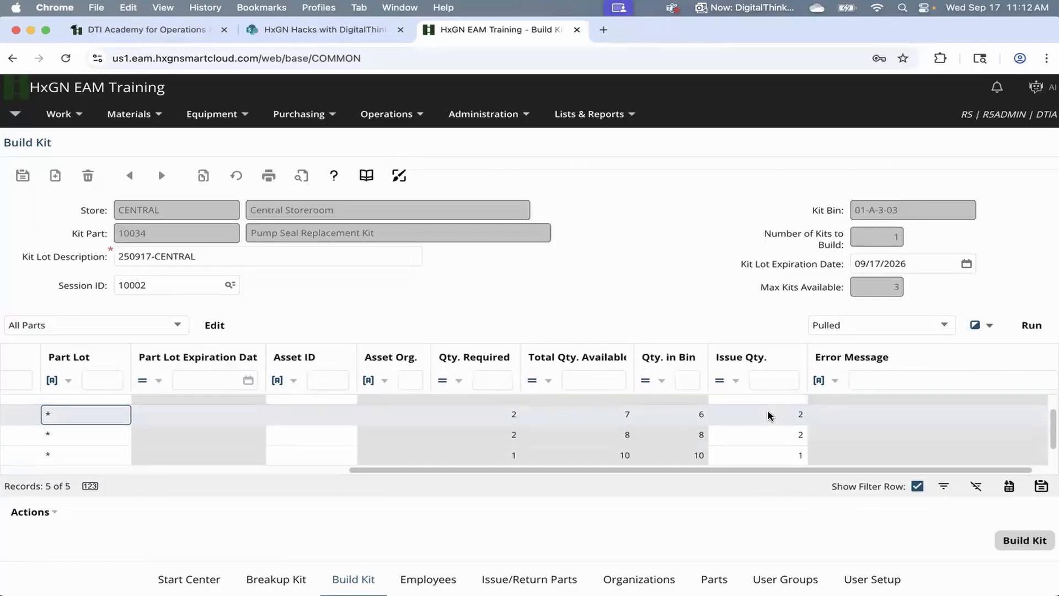
scroll(769, 438, down, 1)
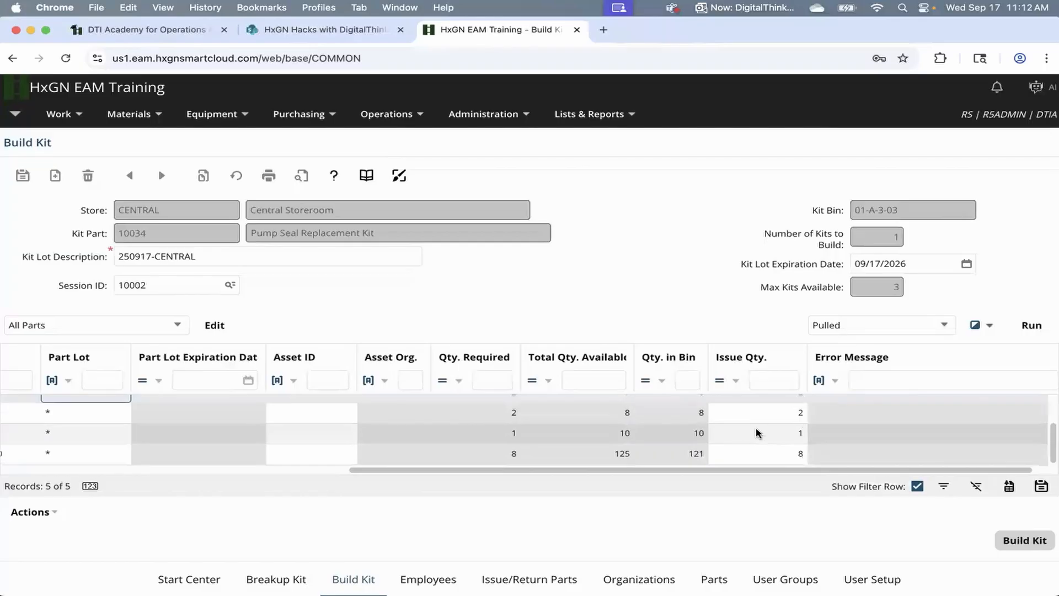
scroll(757, 433, up, 2)
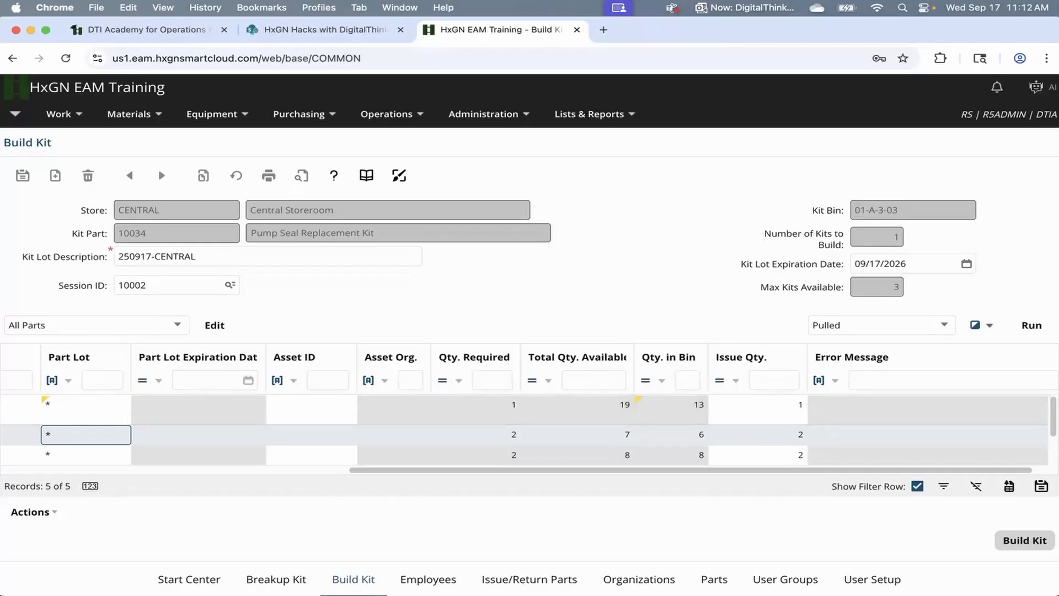
Save the kit build session and build the kit
click(55, 513)
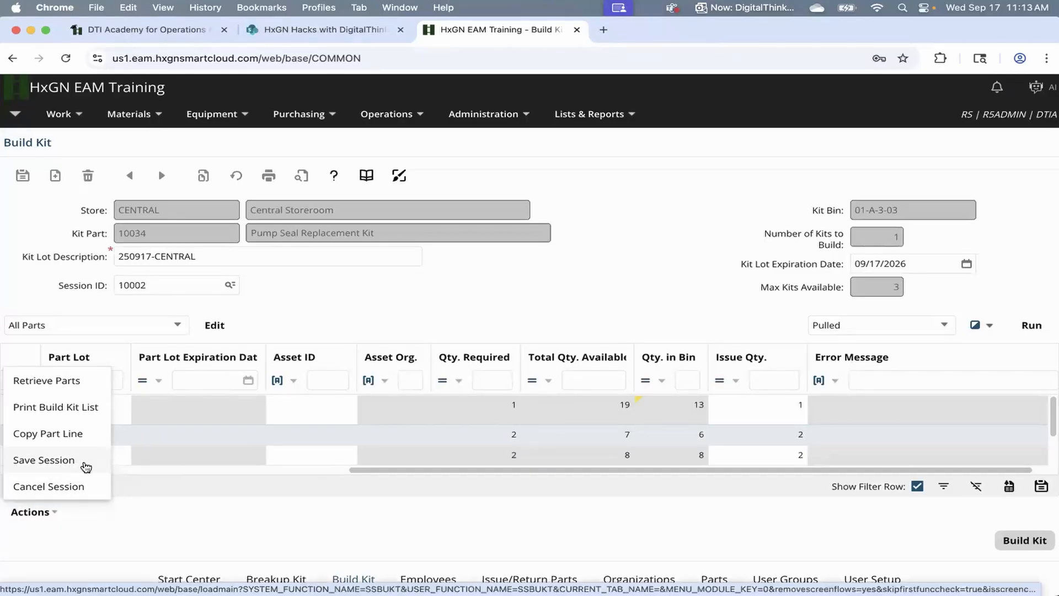
click(86, 466)
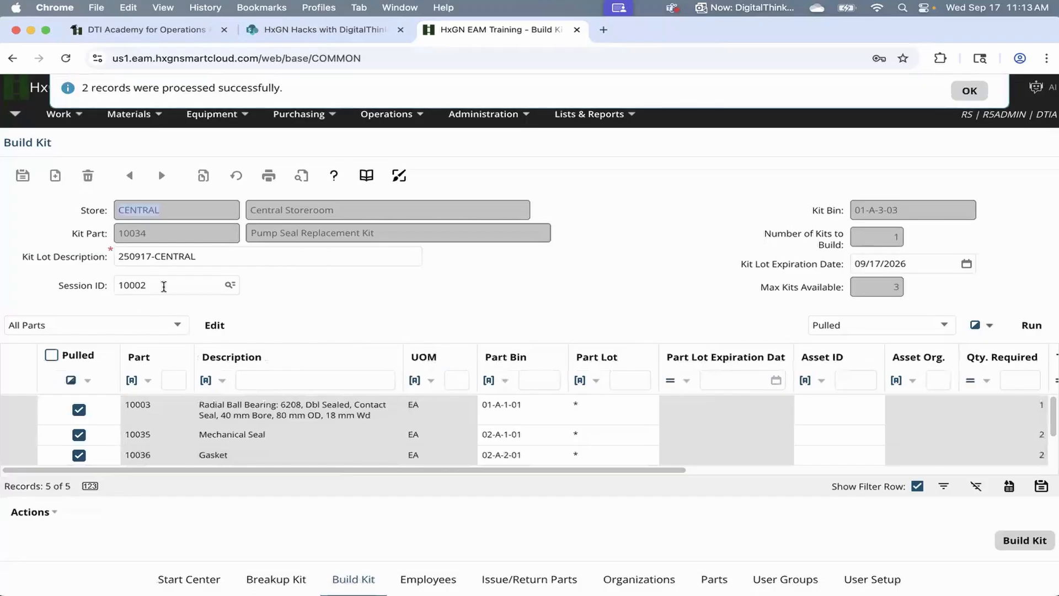
double_click(163, 287)
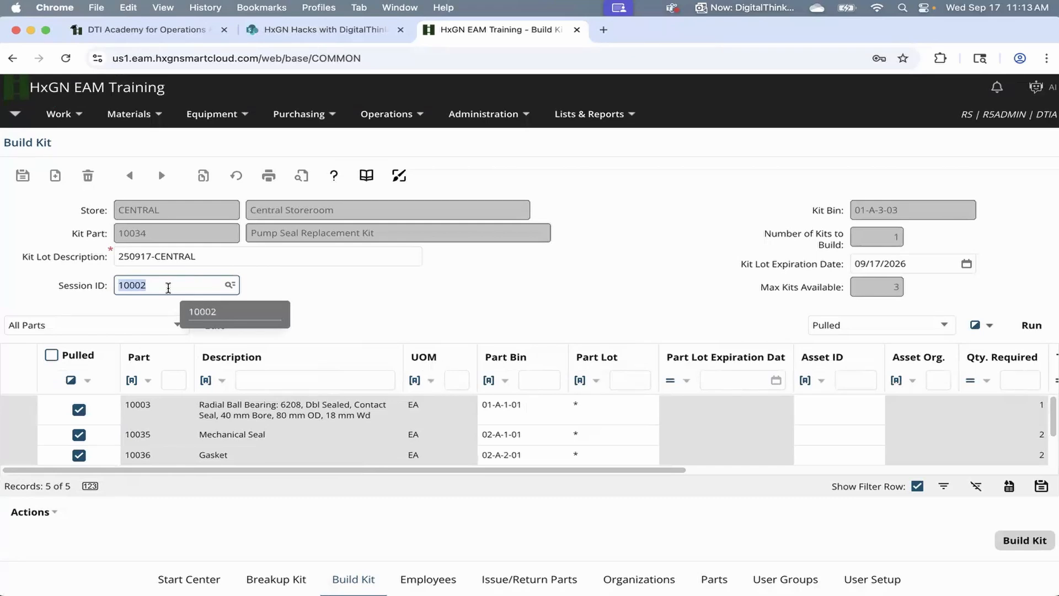
click(1019, 543)
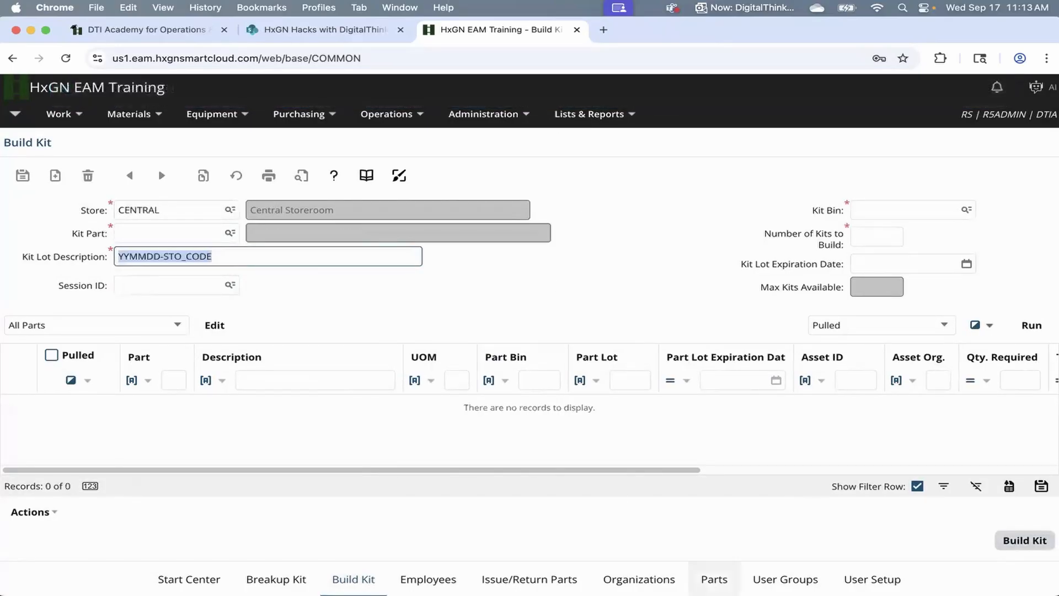
Refresh the stock records of part 10034 and examine the quantity on hand in bin 01-A-3-03
click(714, 580)
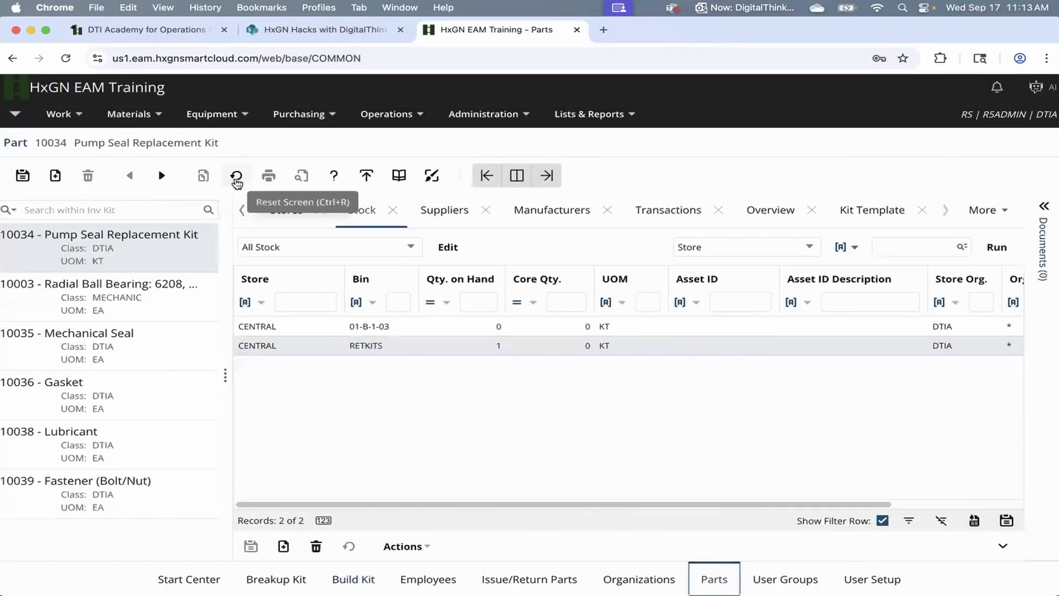
click(237, 181)
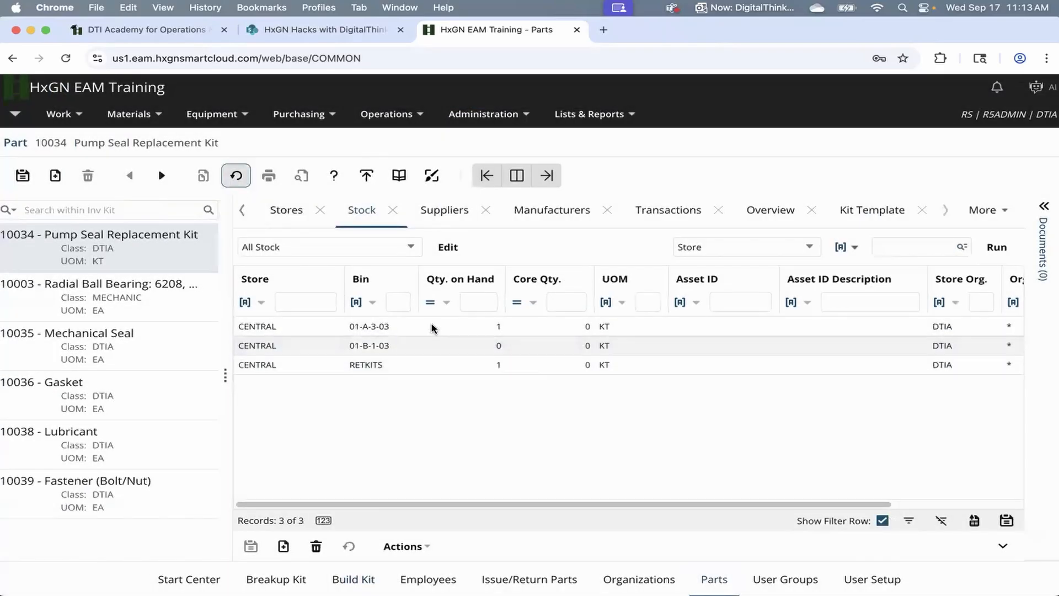
click(509, 328)
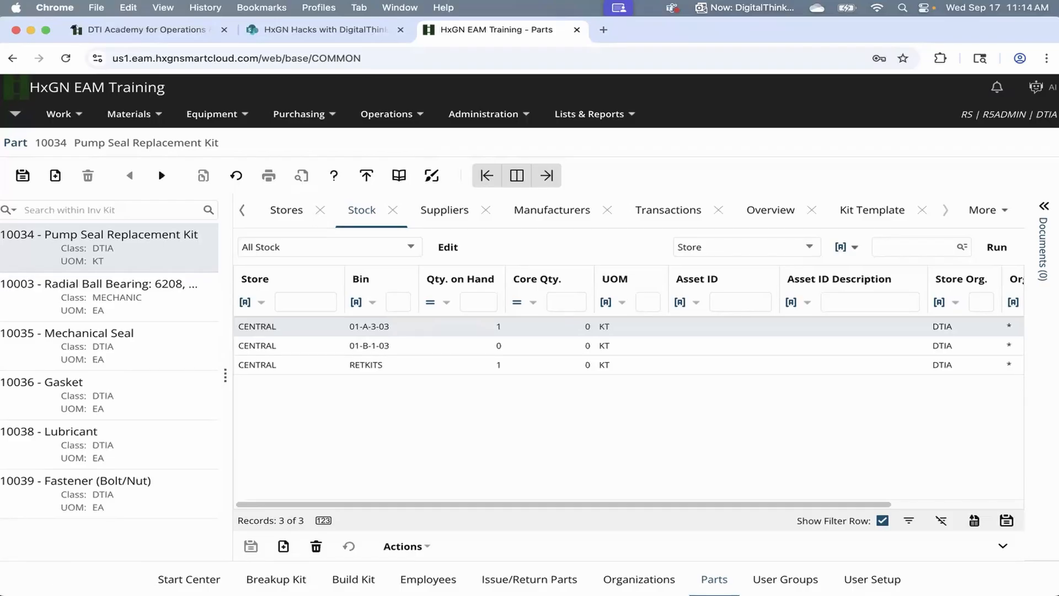
Fill in an Issue transaction from the CENTRAL store with the recipient's employee code and department MAINT
click(528, 579)
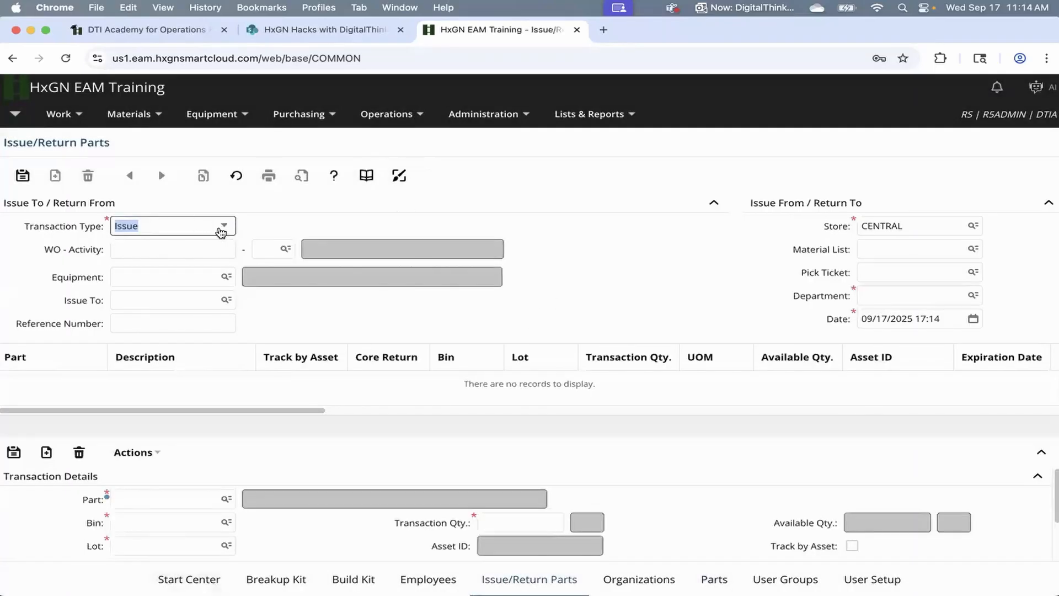
click(199, 304)
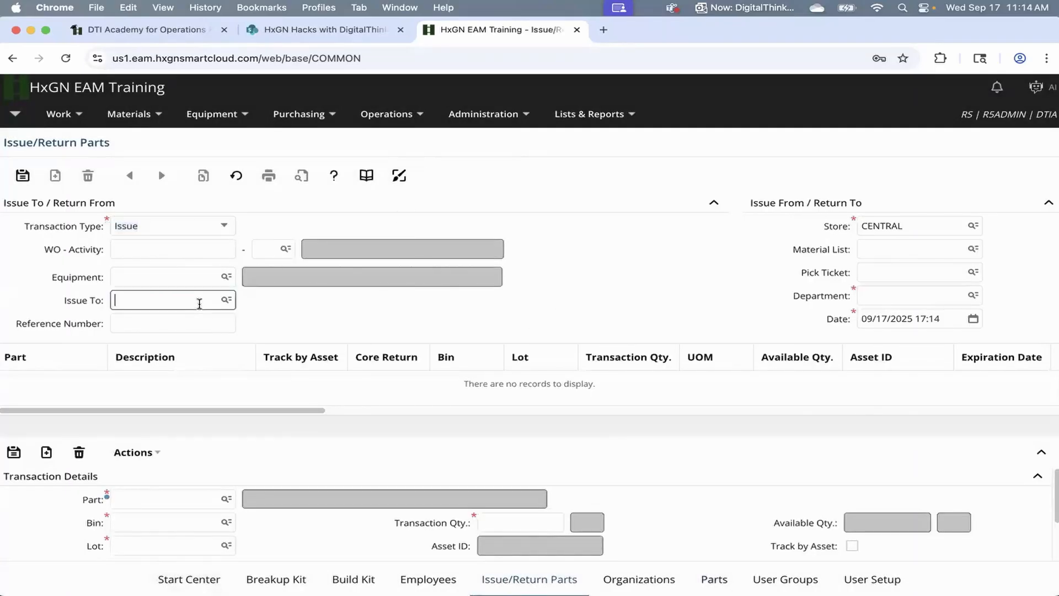
text(RS)
key(Tab)
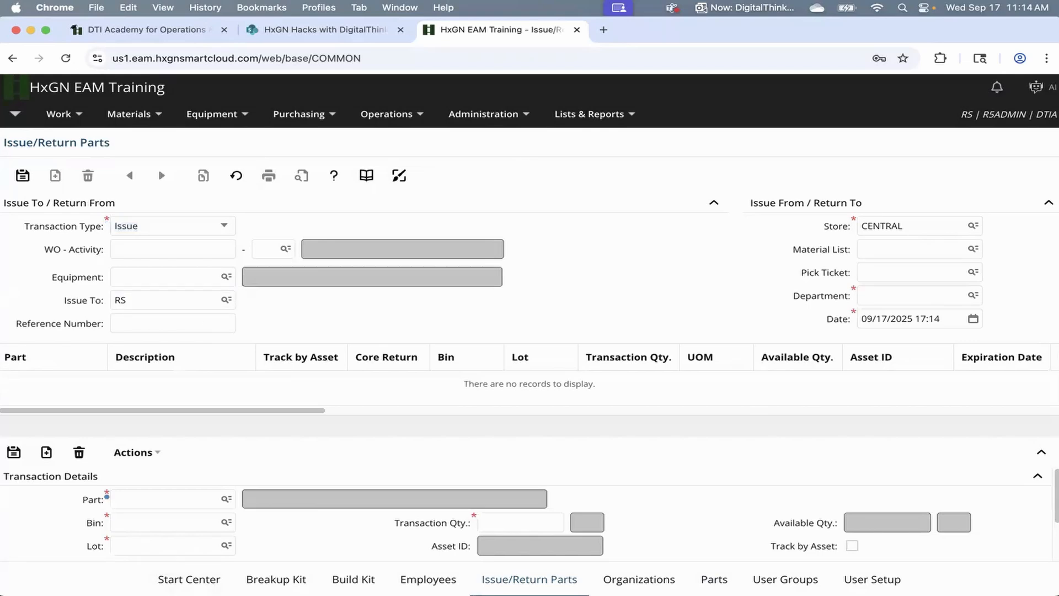
key(super+Tab)
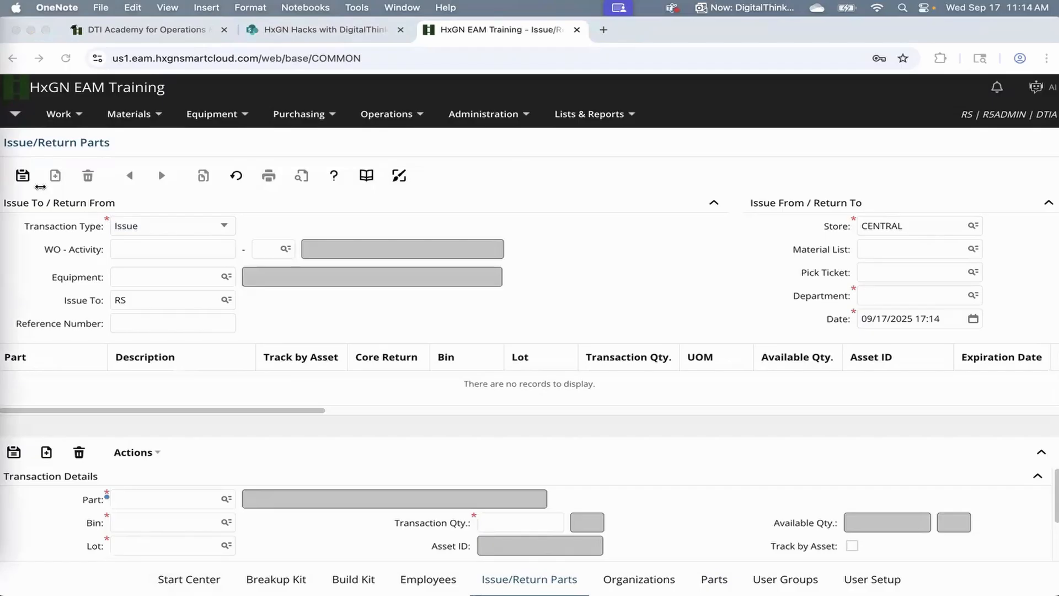
click(149, 300)
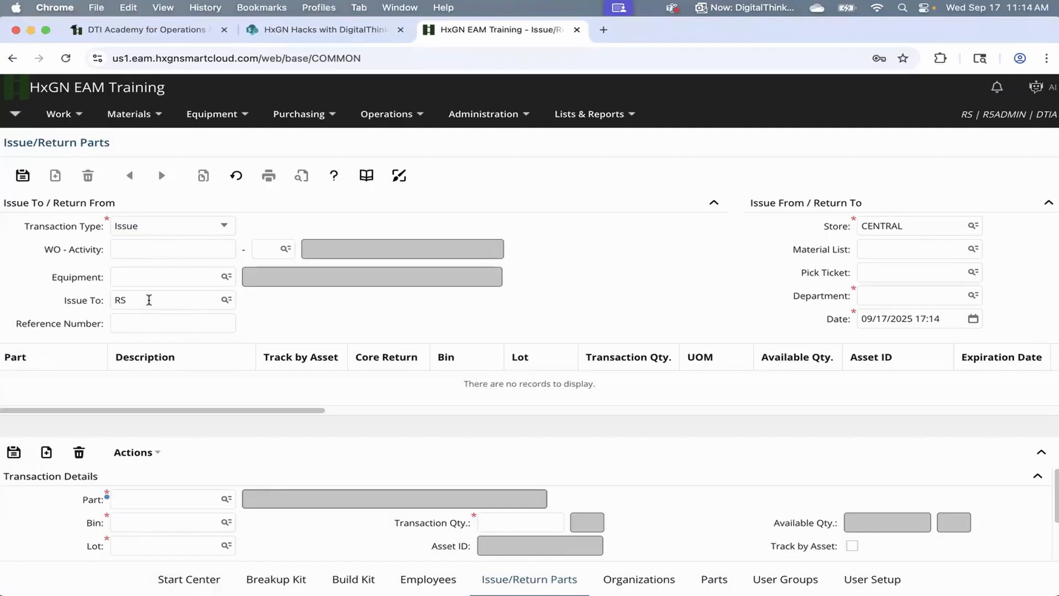
click(948, 294)
text(MAINT)
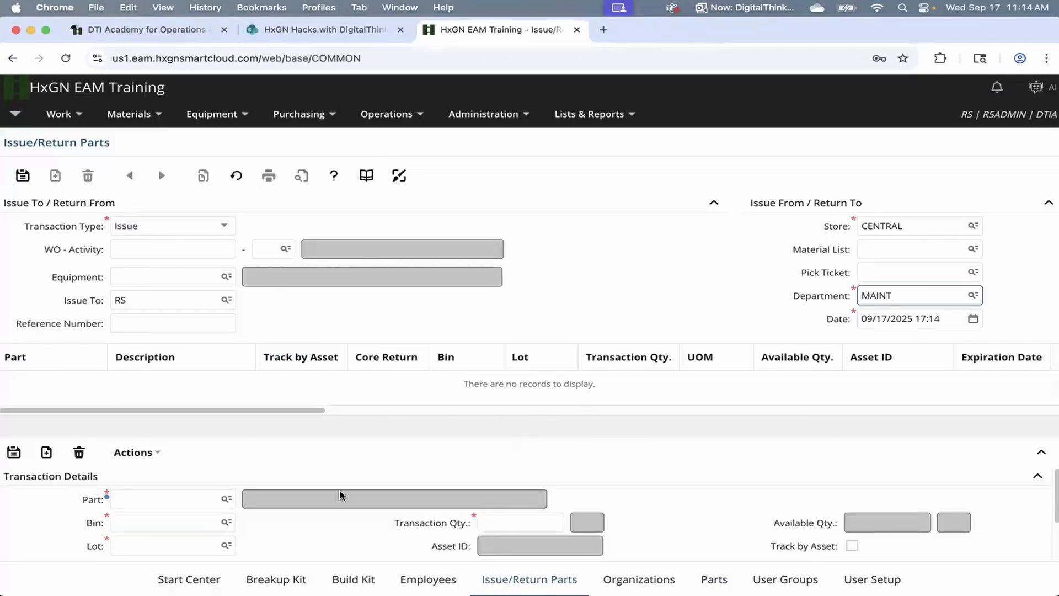
click(324, 523)
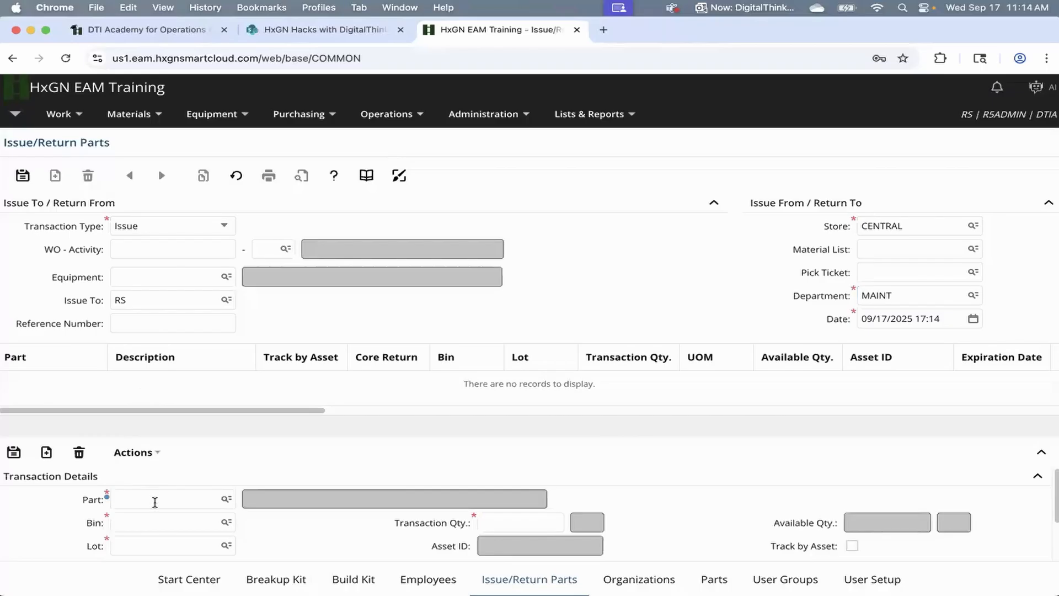
Find parts with "kit" in the description and choose 10034, Pump Seal Replacement Kit, as the part to issue
click(207, 500)
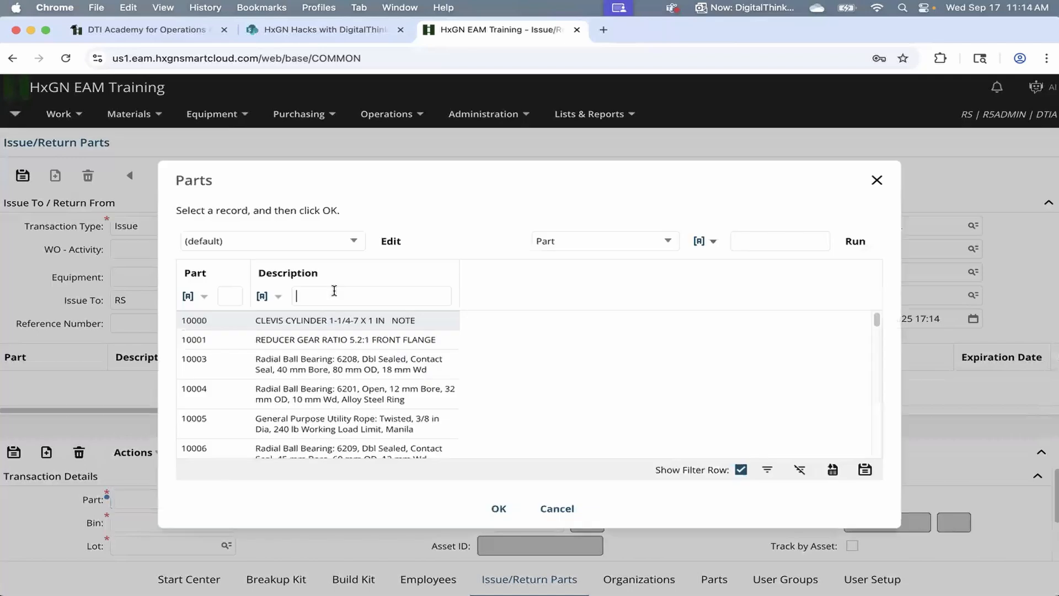
click(334, 292)
text(kit)
key(Return)
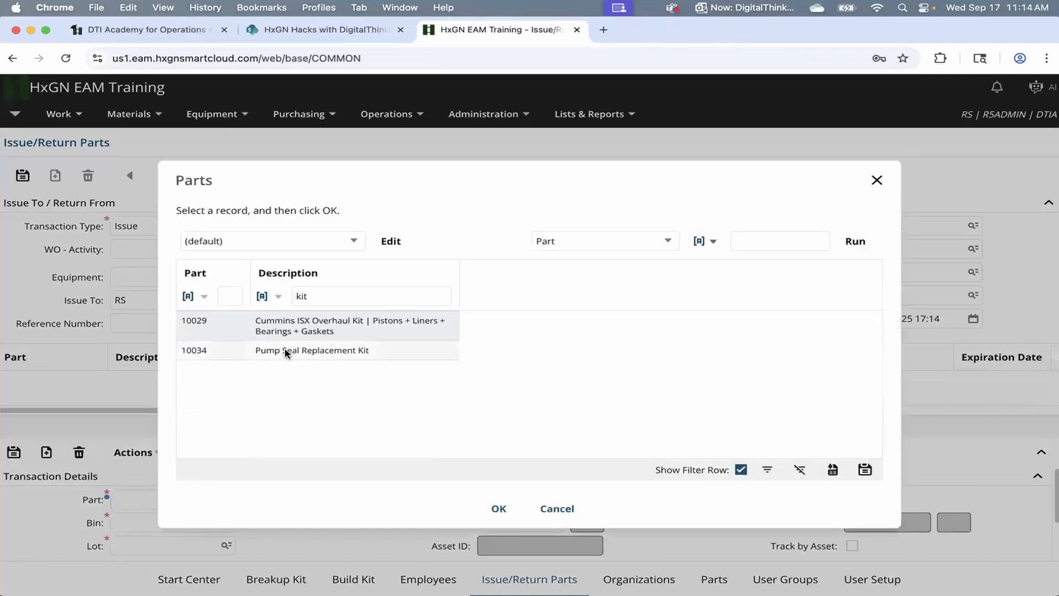
double_click(285, 357)
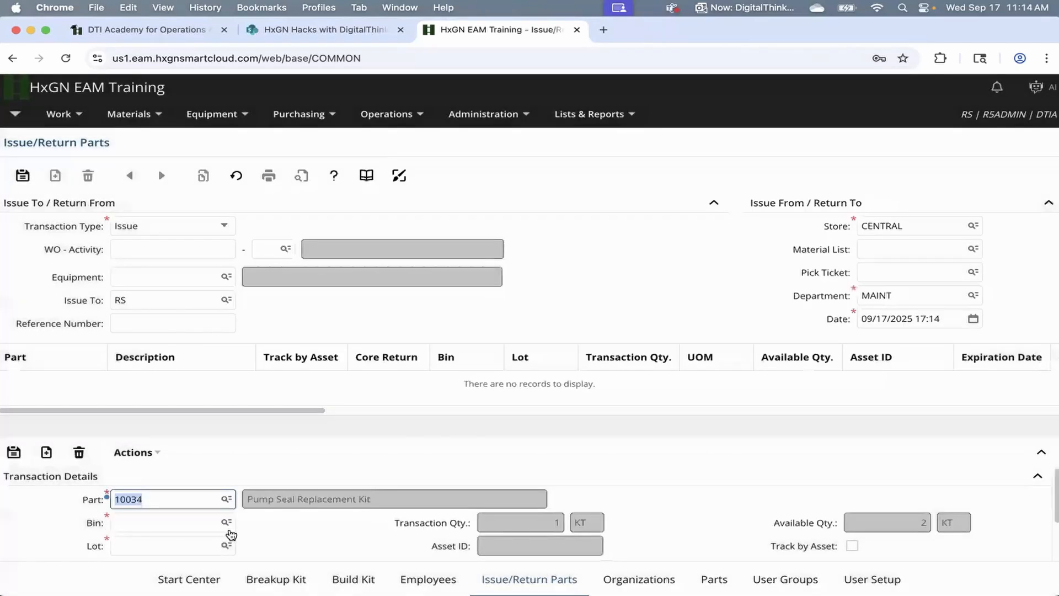
Set the kit's bin to 01-A-3-03 and its lot to K-10002, and save the issue transaction
click(228, 526)
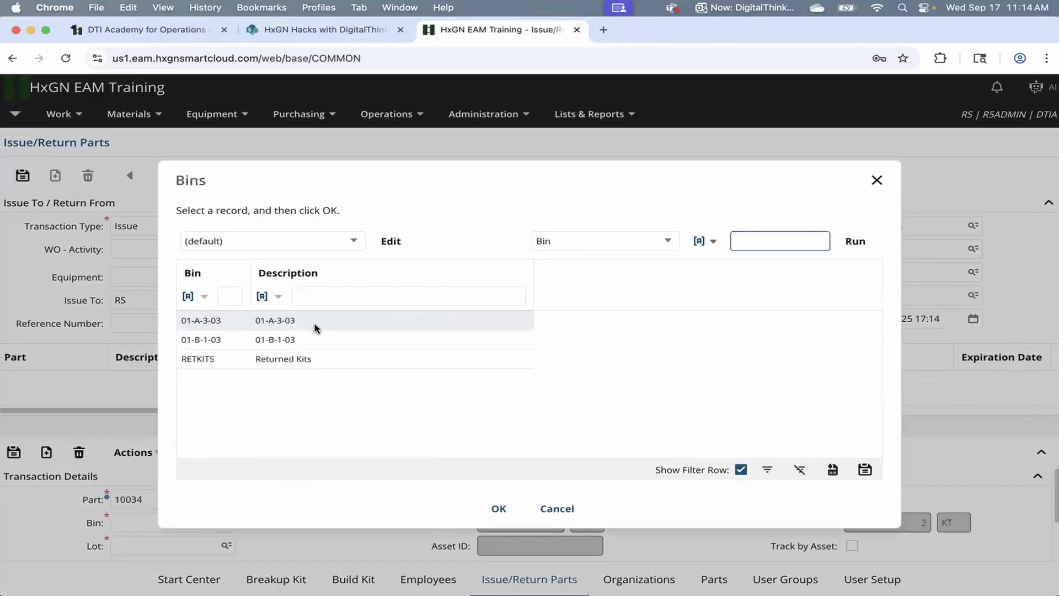
double_click(315, 326)
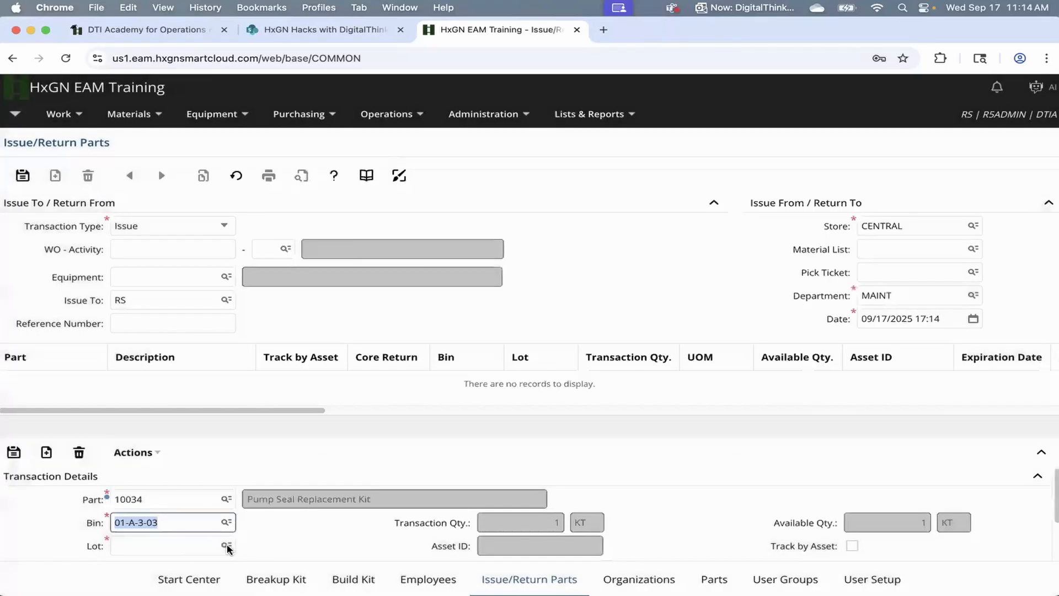
click(226, 545)
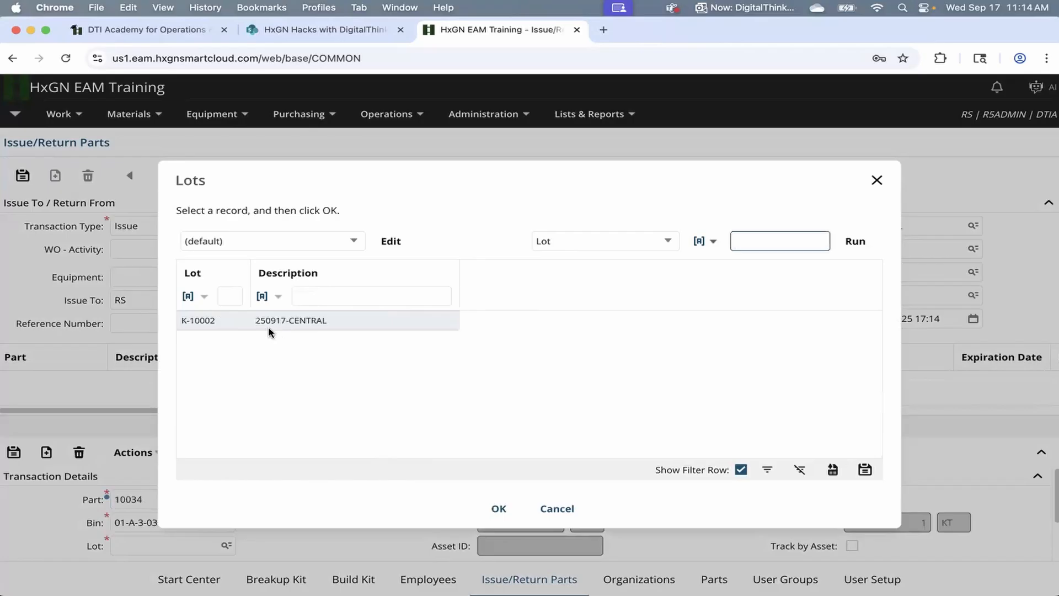
click(349, 324)
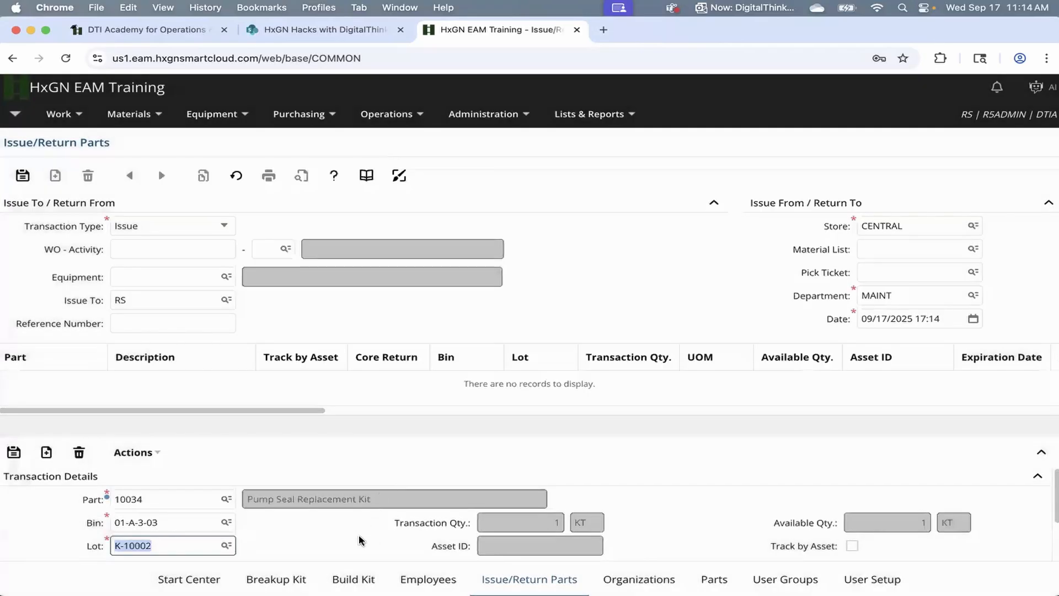
click(15, 452)
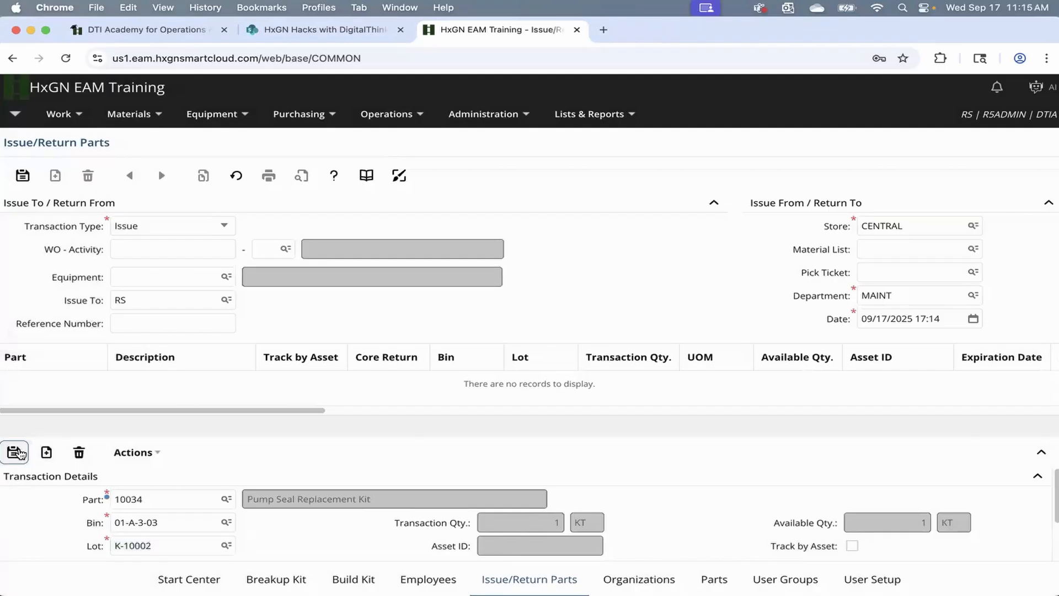
click(22, 177)
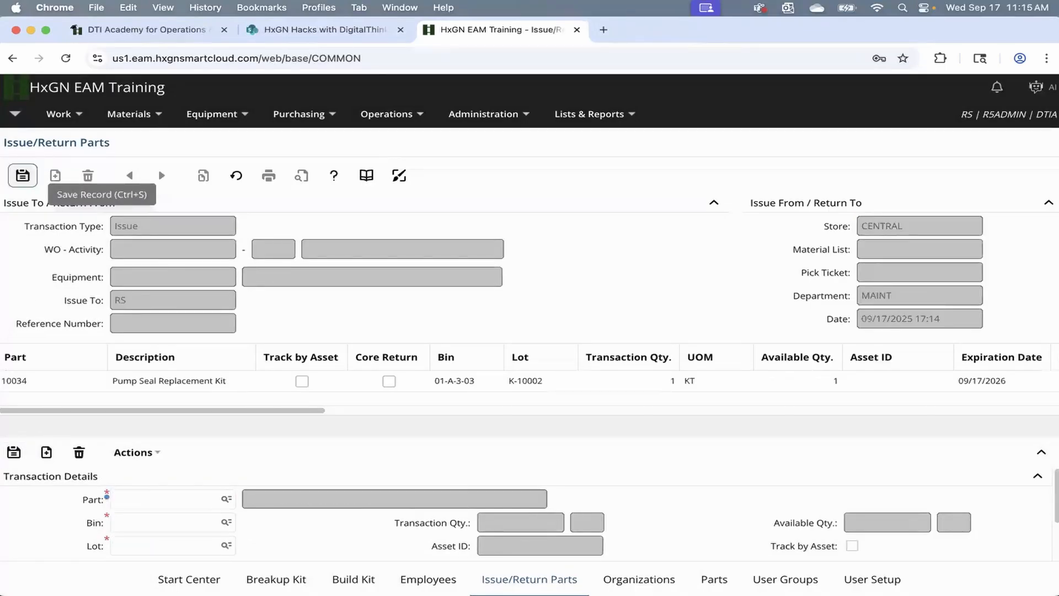
Find the recipient's record among all employees by employee code and examine the outstanding issues for that employee
click(428, 579)
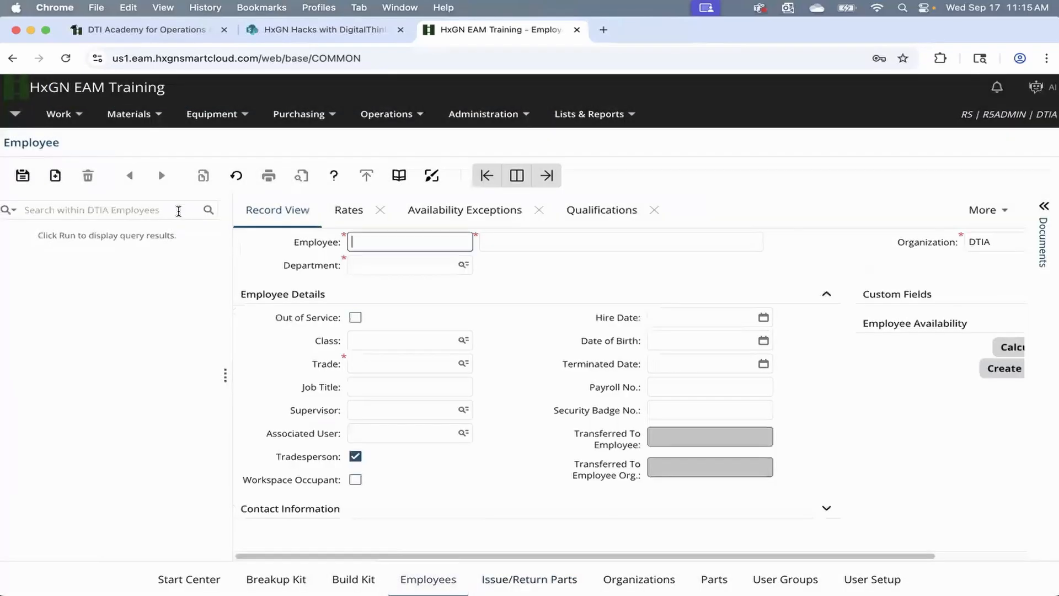
click(17, 211)
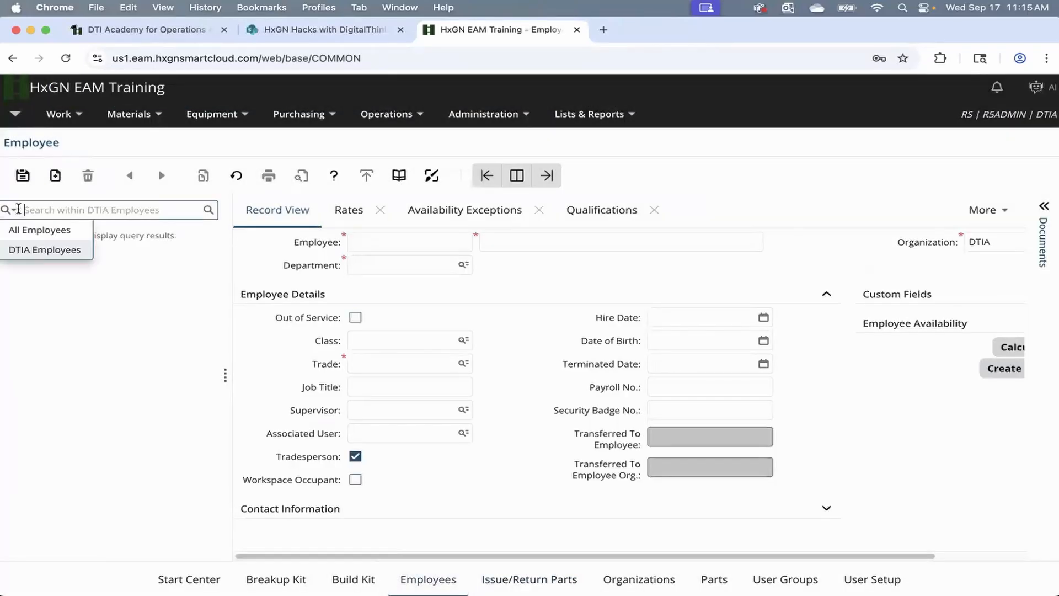
click(27, 228)
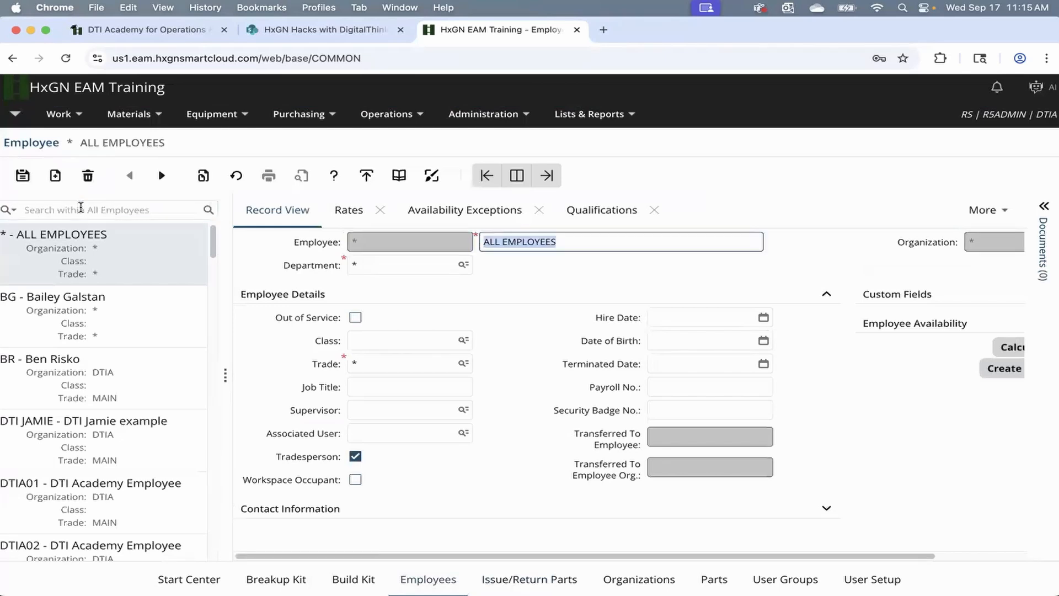
click(81, 207)
text(RS)
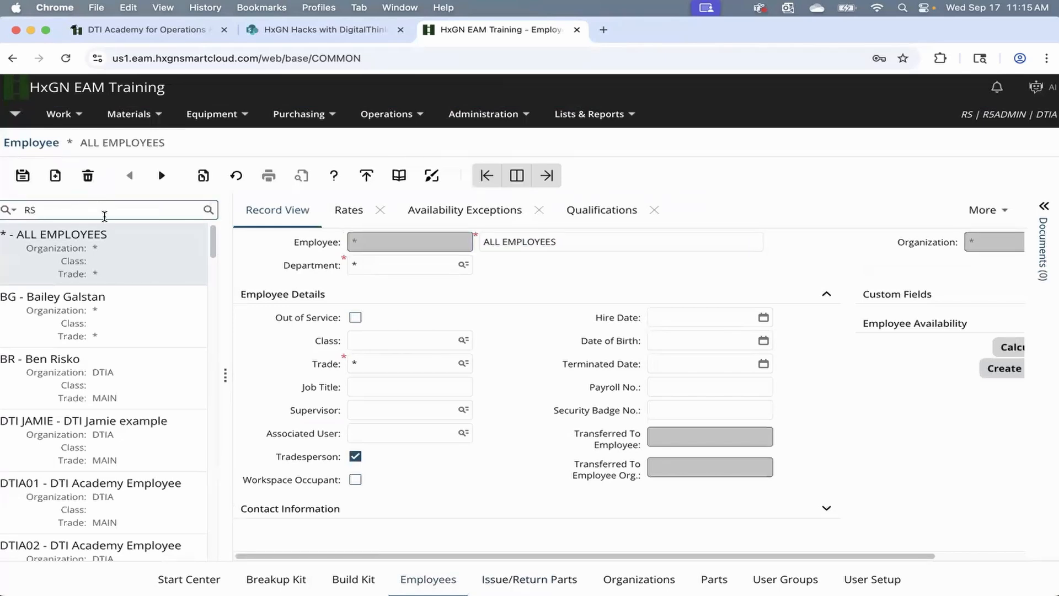
key(Return)
click(1001, 210)
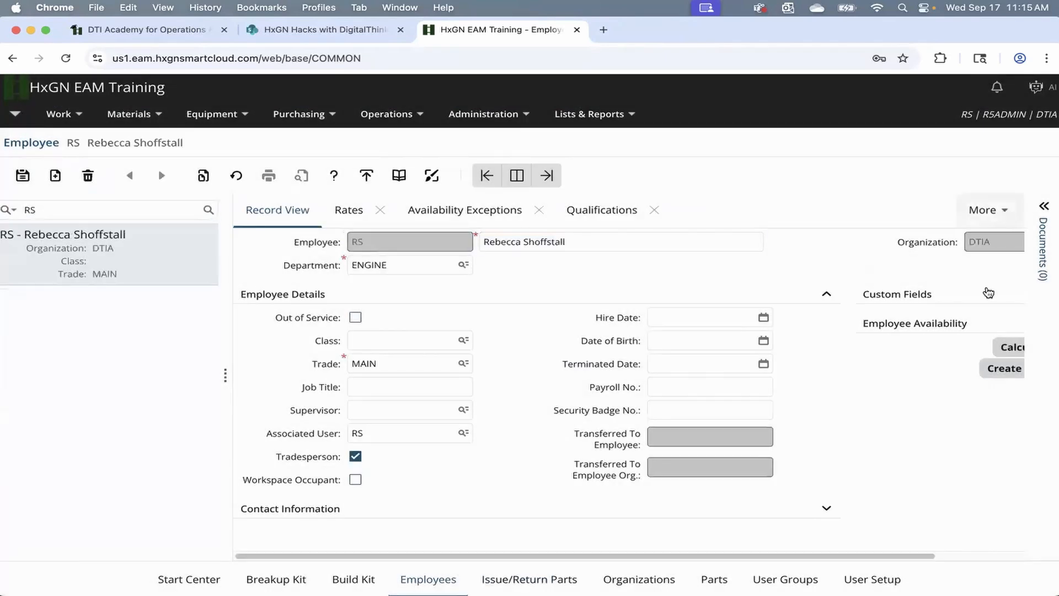
click(984, 348)
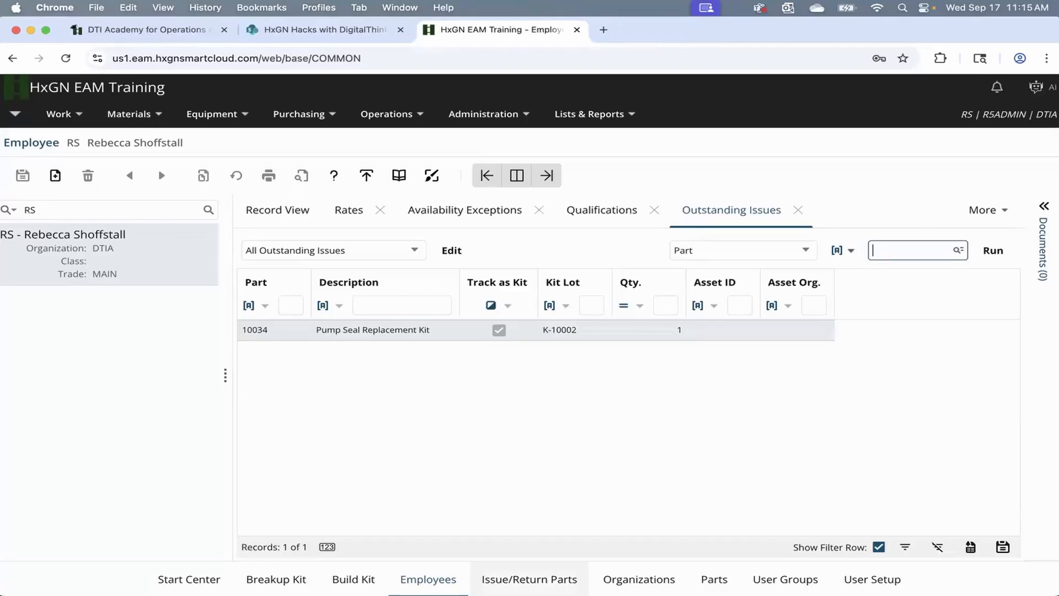
Begin a new parts transaction for the CENTRAL store with the transaction type set to Return
click(529, 579)
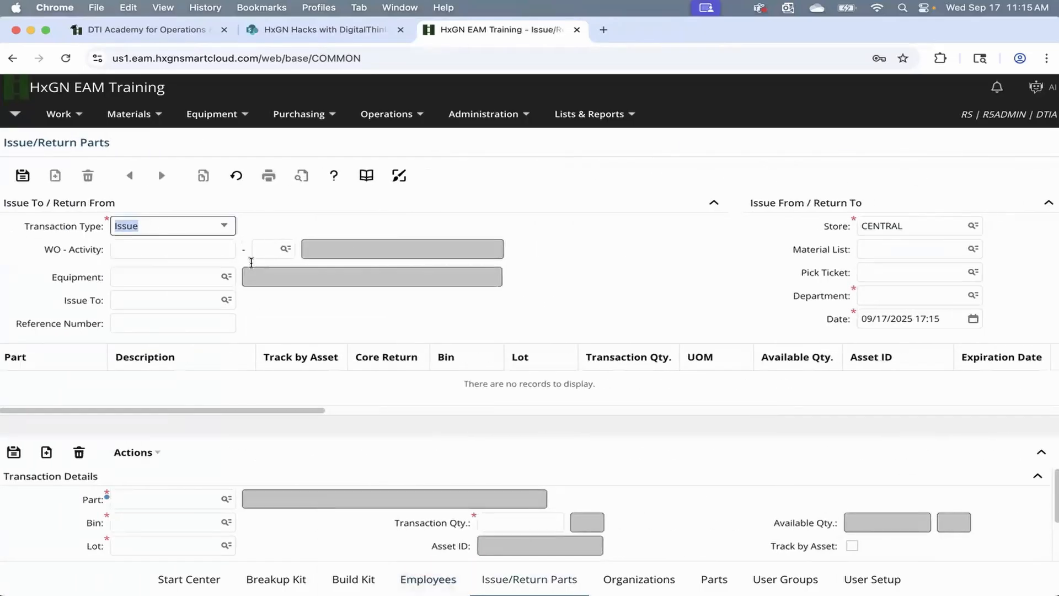
click(229, 226)
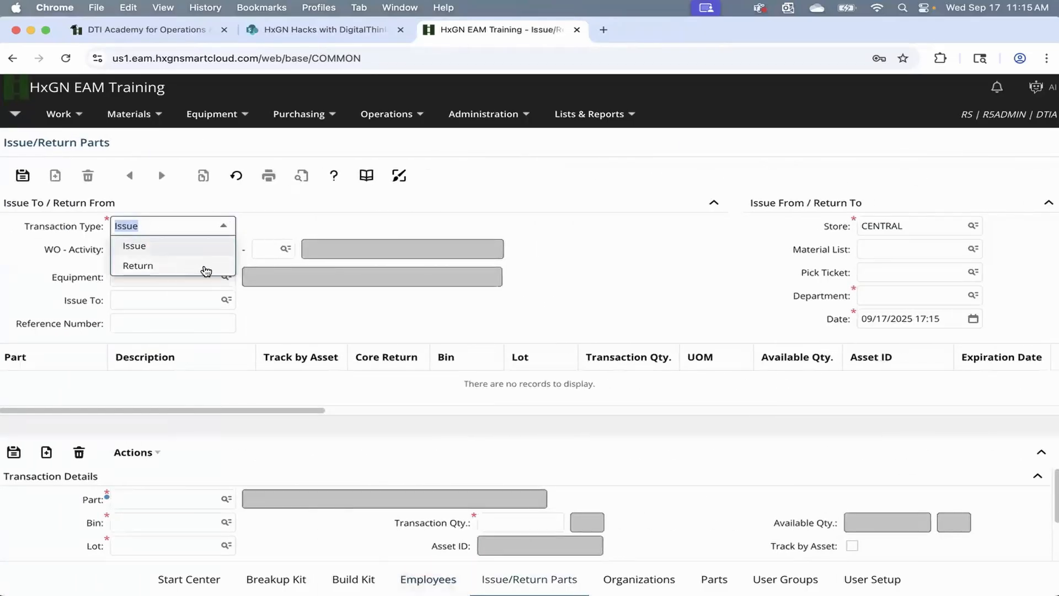
click(201, 267)
key(Tab)
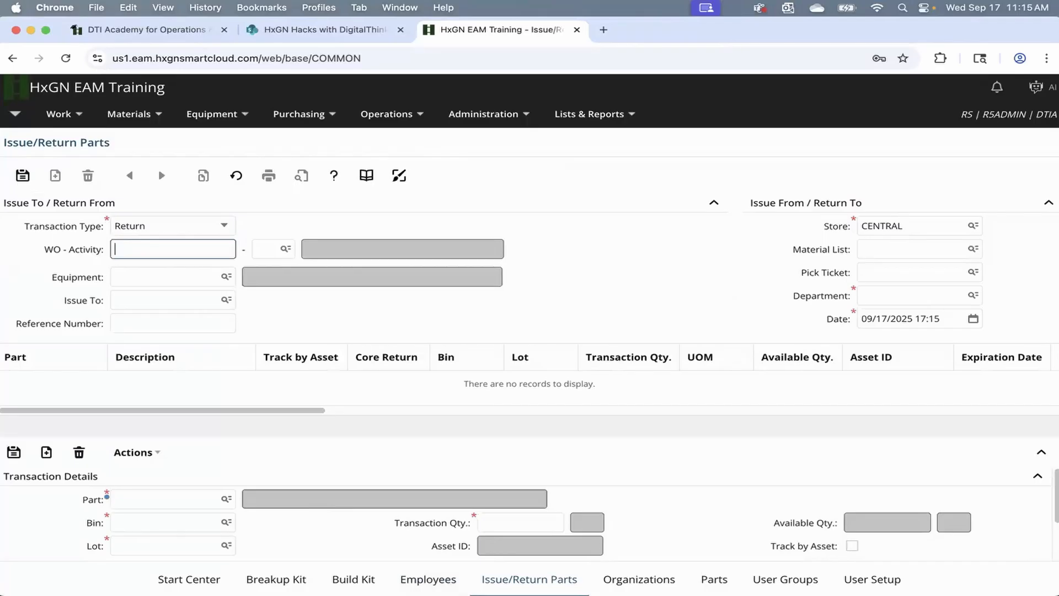
Open the Breakup Kit screen and examine its fields for breaking a kit back into parts
click(276, 579)
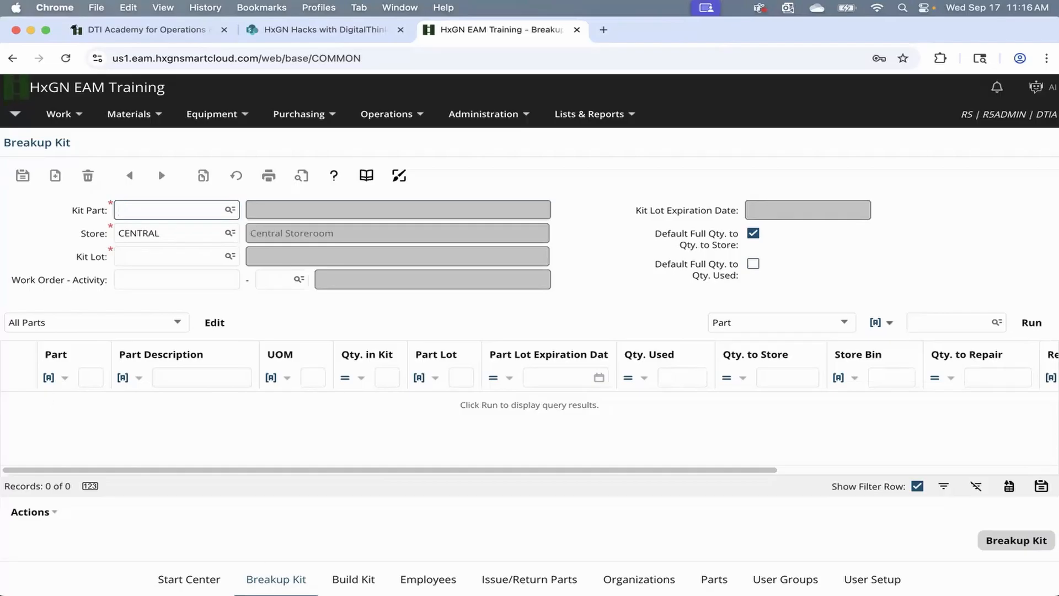
Switch to the Inventory Kitting presentation in SharePoint and advance to its closing slide
key(super+Tab)
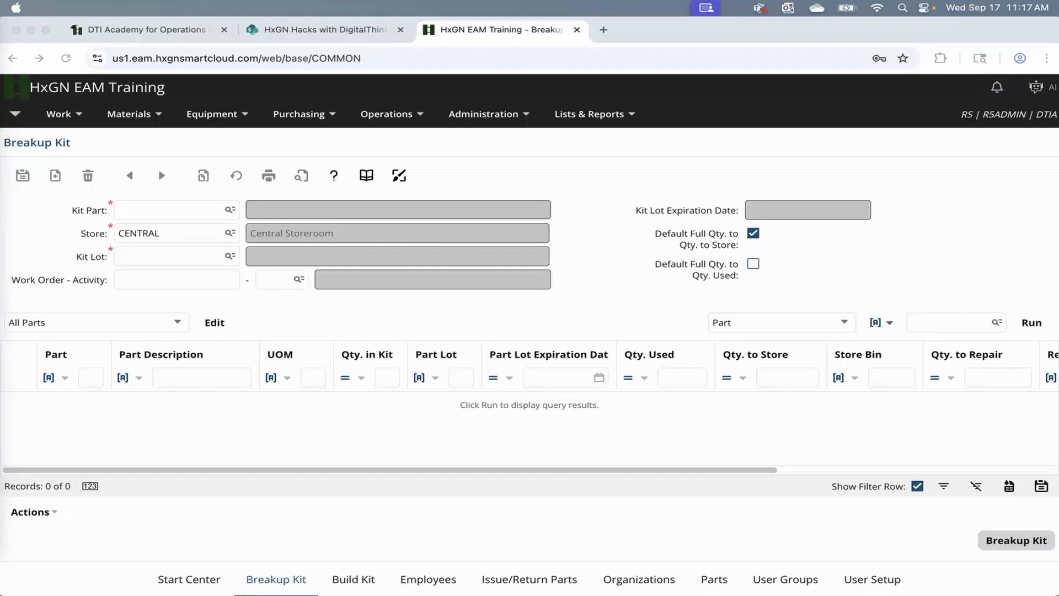
click(305, 30)
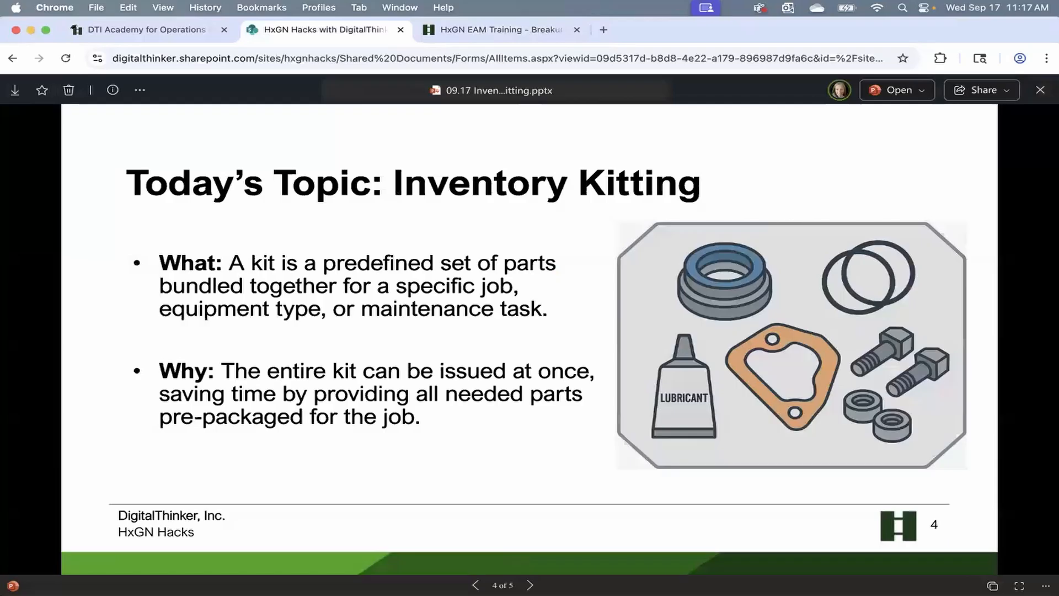
click(530, 585)
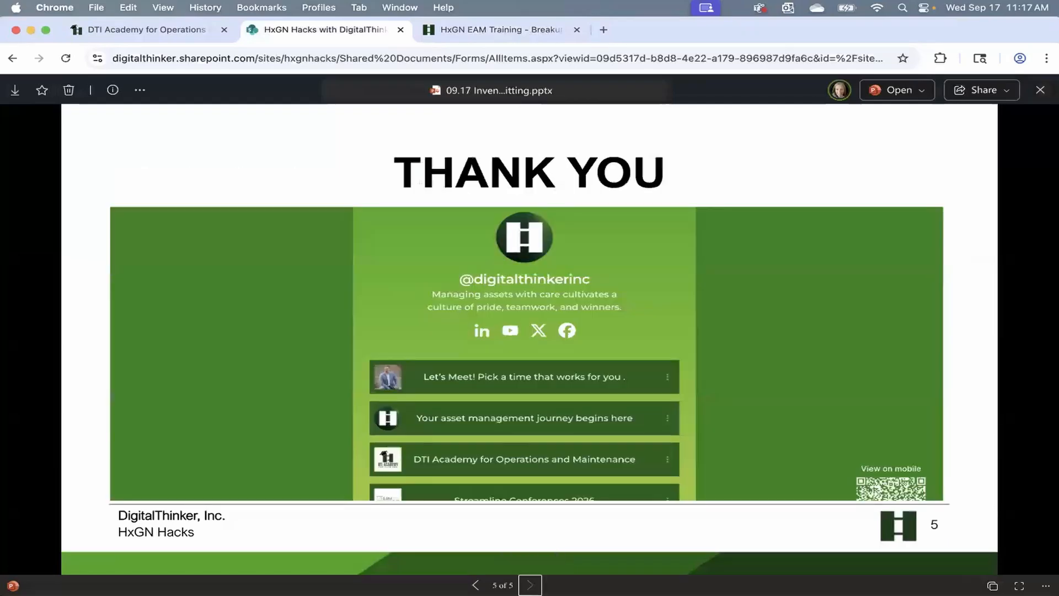